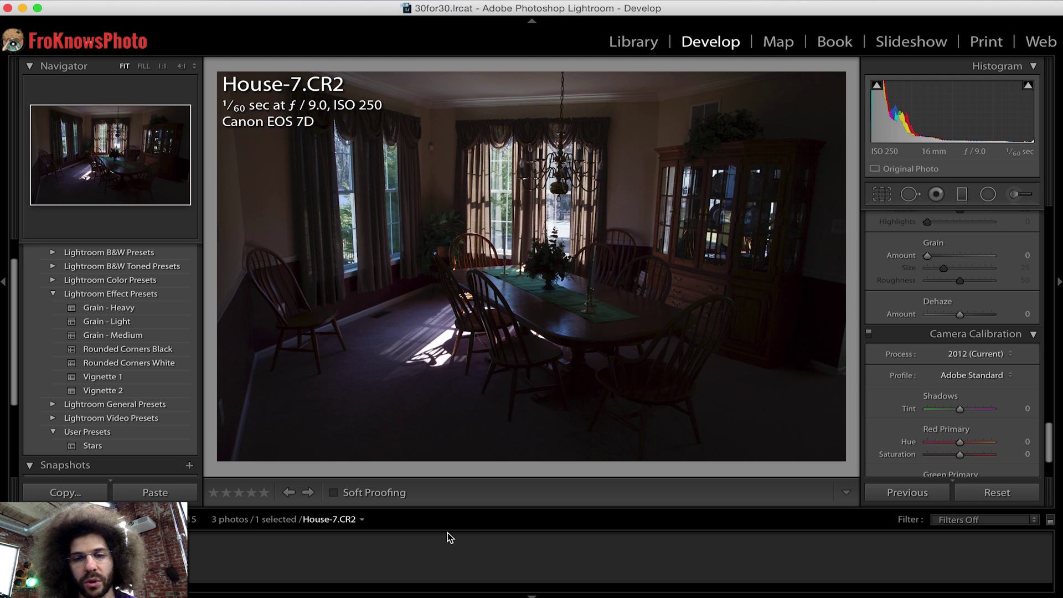
# Flip through the House-7, House-8 and House-9 brackets, ending on the brightest, House-9.CR2
pyautogui.press('Right')
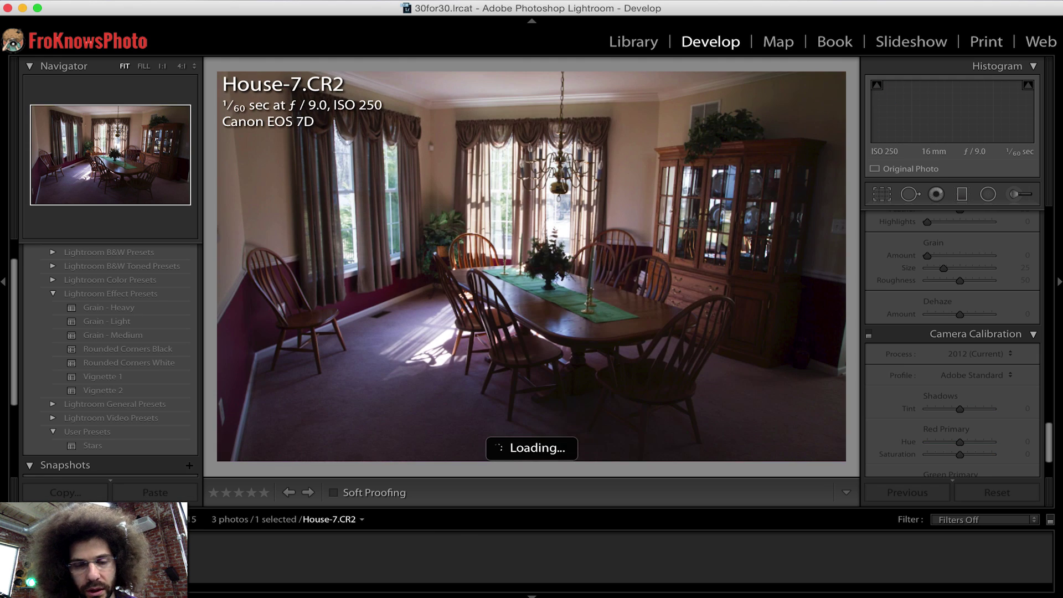
pyautogui.press('Right')
pyautogui.press('Right')
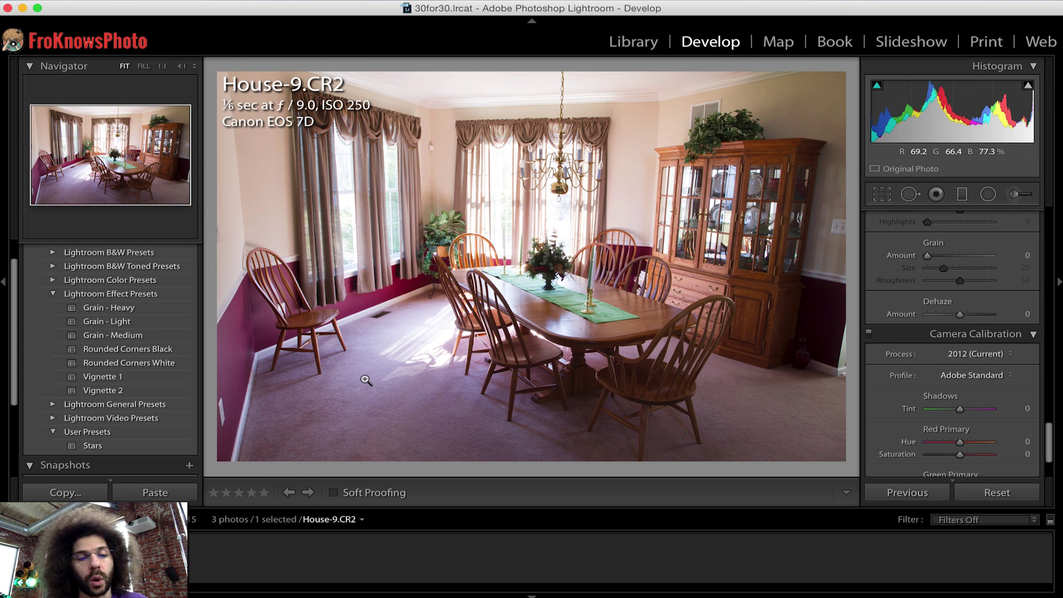
pyautogui.press('Left')
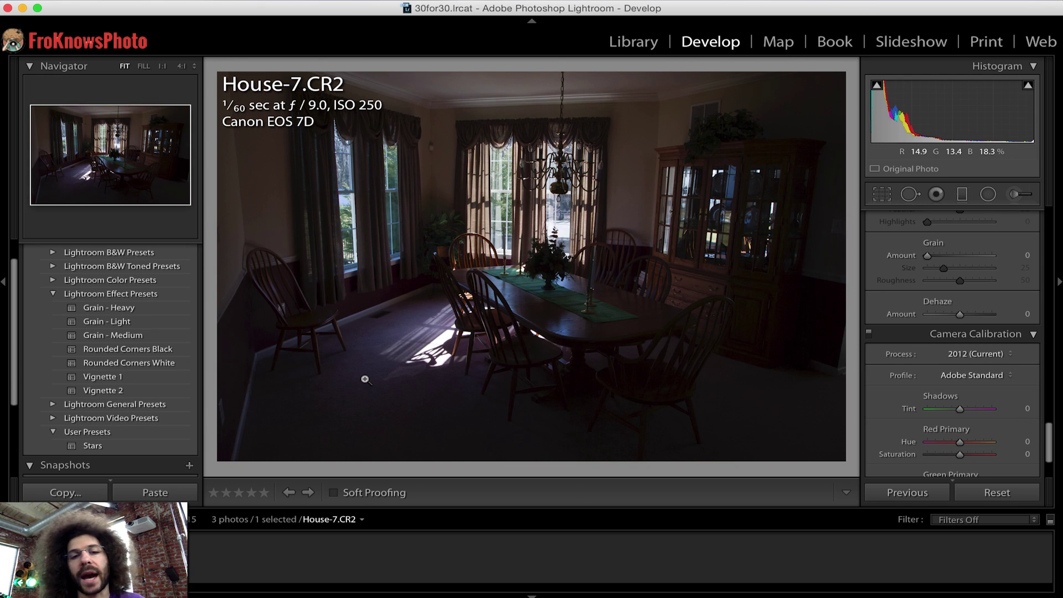
pyautogui.press('Right')
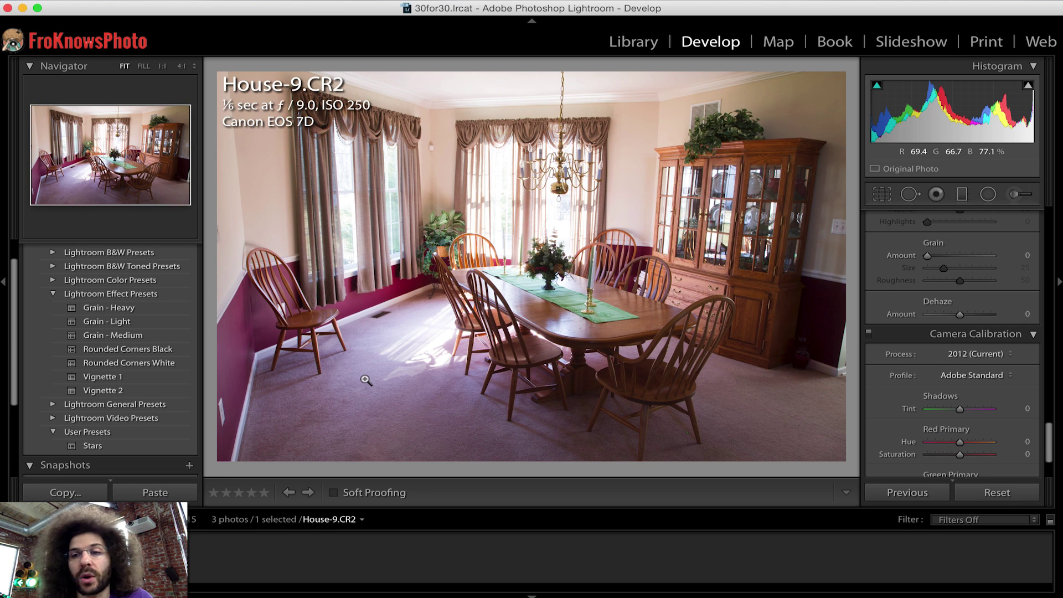
# Try a darker Exposure and lifted Shadows on House-9.CR2, then reset its basic adjustments
pyautogui.scroll(20, 1014, 321)
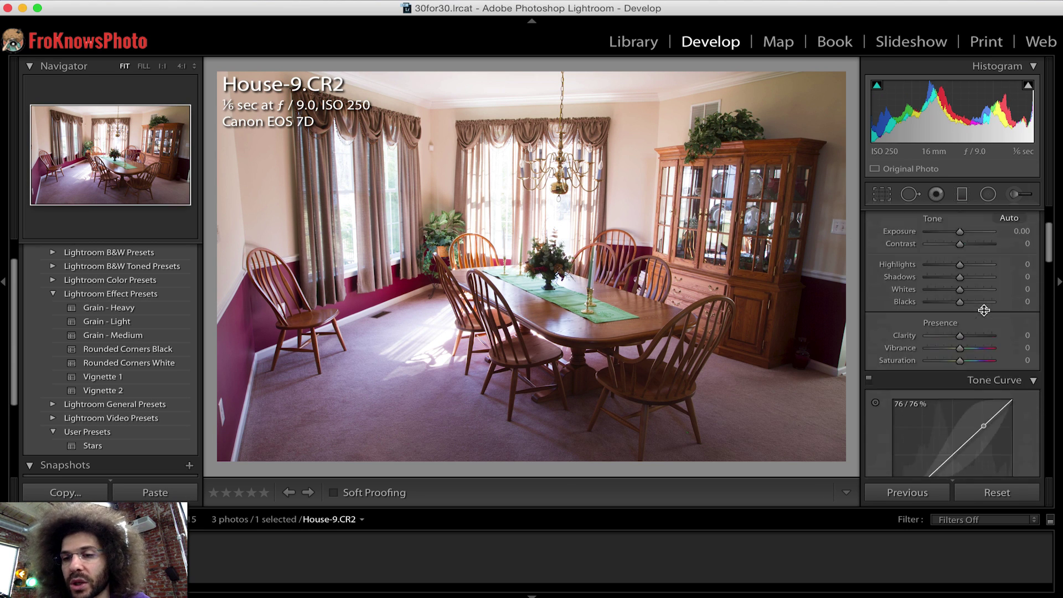
pyautogui.scroll(5, 984, 310)
pyautogui.moveTo(959, 326); pyautogui.dragTo(942, 327)
pyautogui.moveTo(959, 371); pyautogui.dragTo(977, 375)
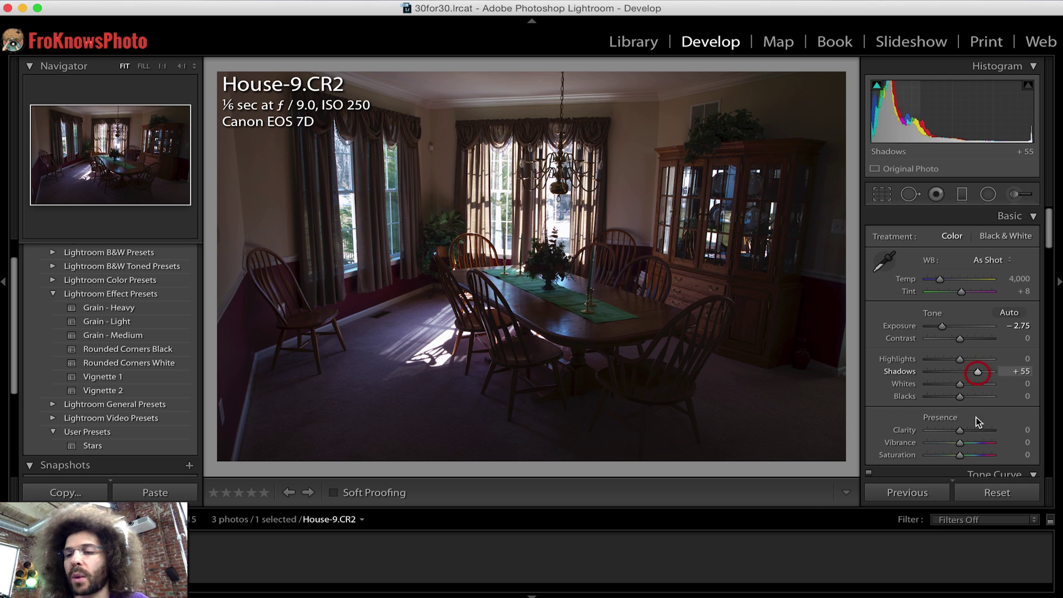
pyautogui.click(996, 493)
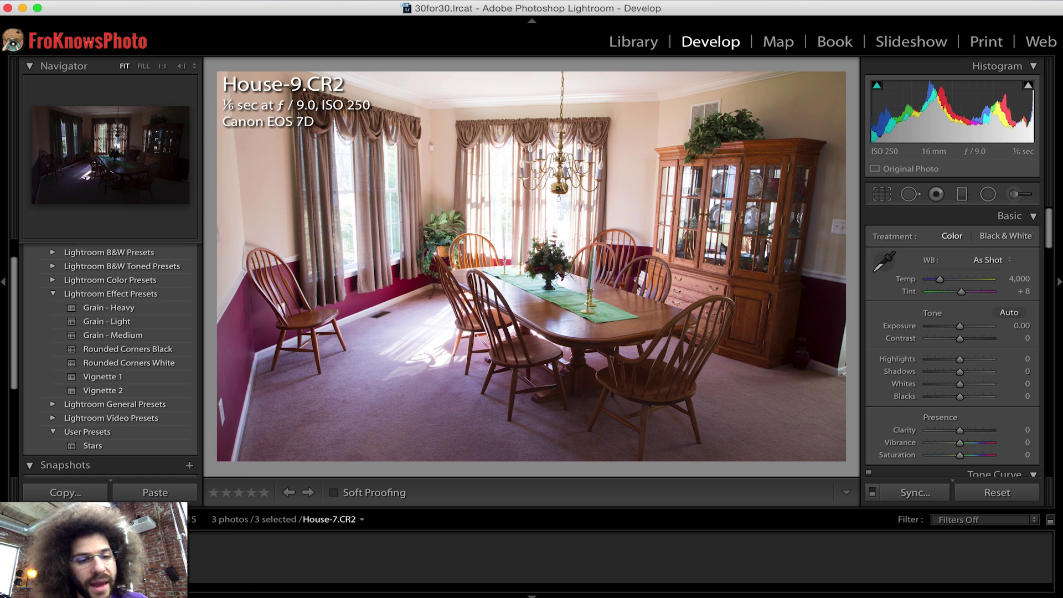
# Back out of the photo options and reselect all three bracketed exposures
pyautogui.rightClick(63, 547)
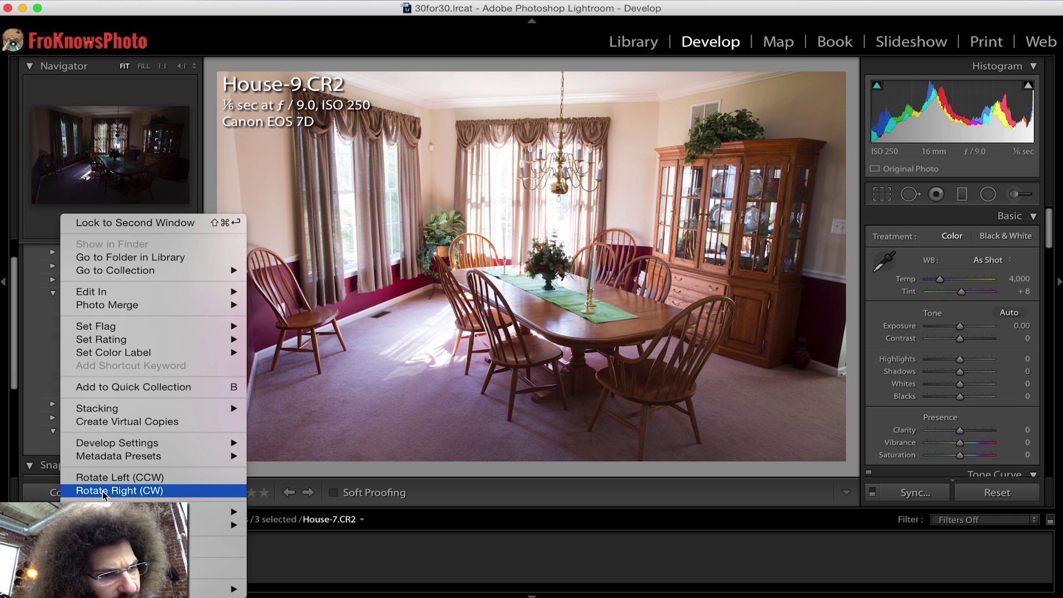
pyautogui.moveTo(144, 411)
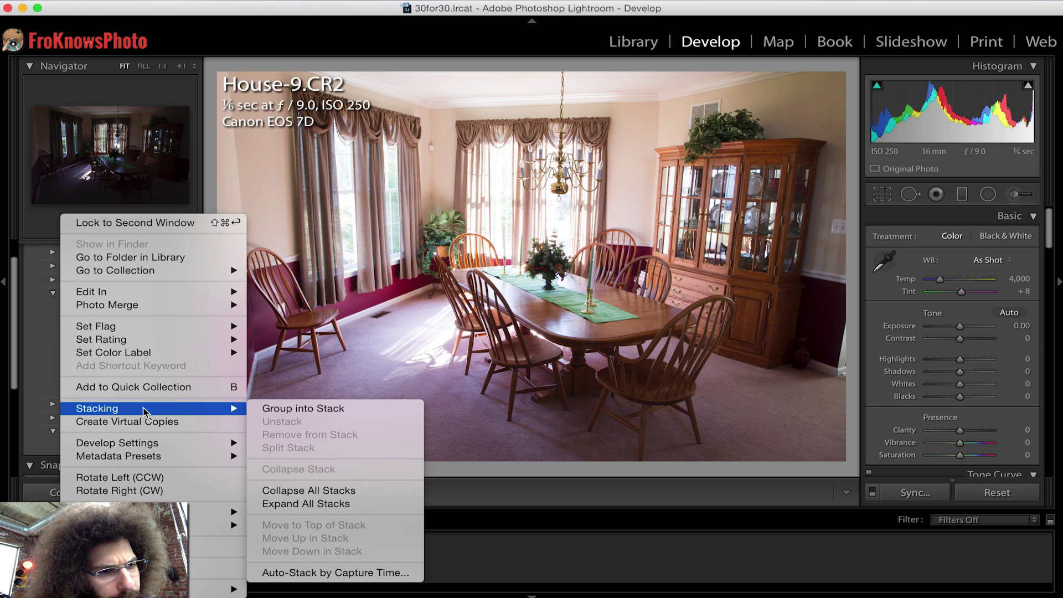
pyautogui.press('Escape')
pyautogui.press('Escape')
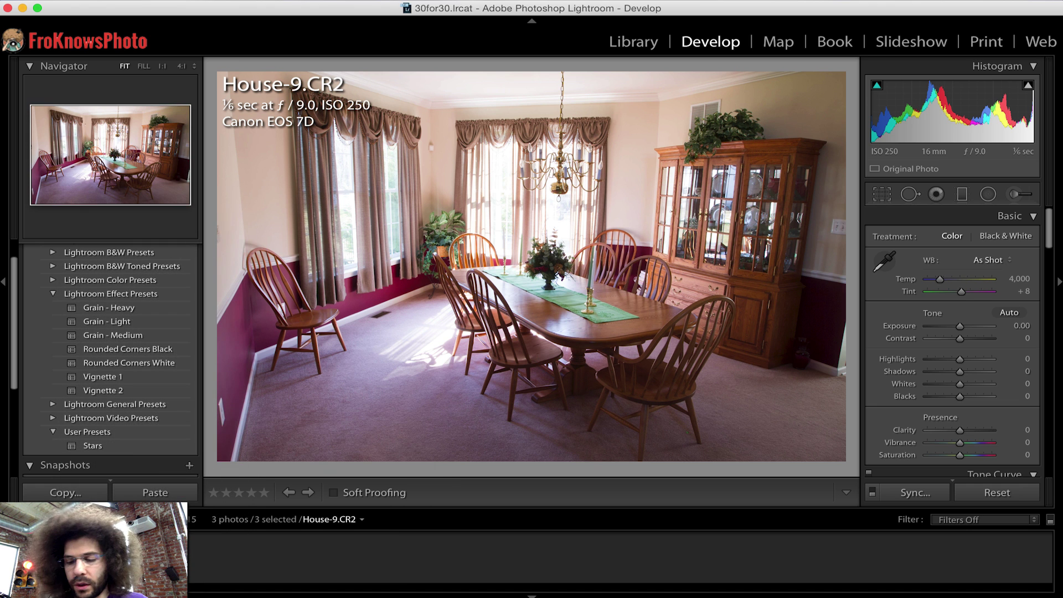
pyautogui.press('super+shift+d')
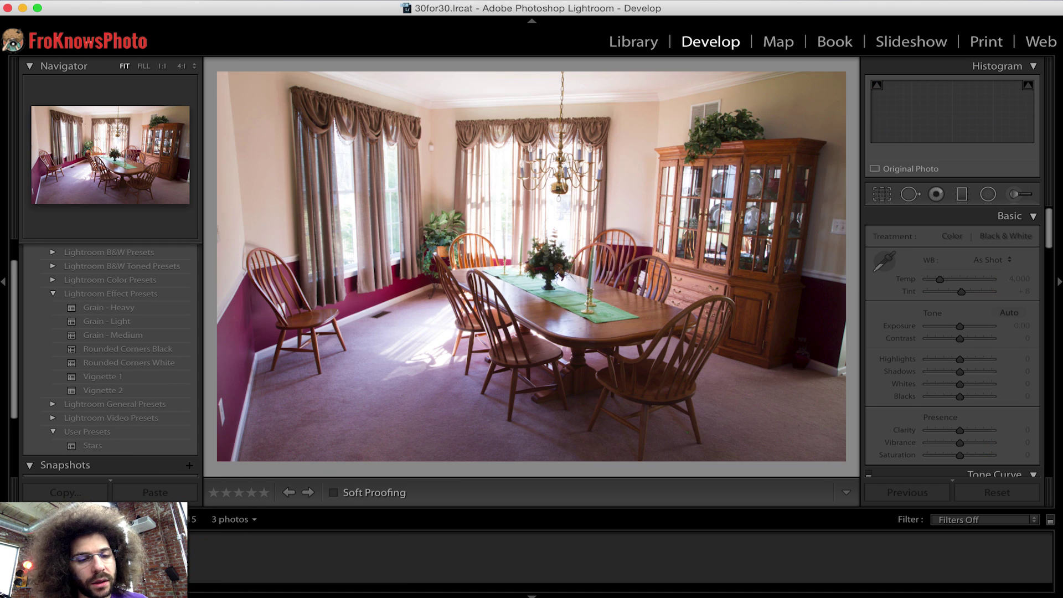
pyautogui.press('super+z')
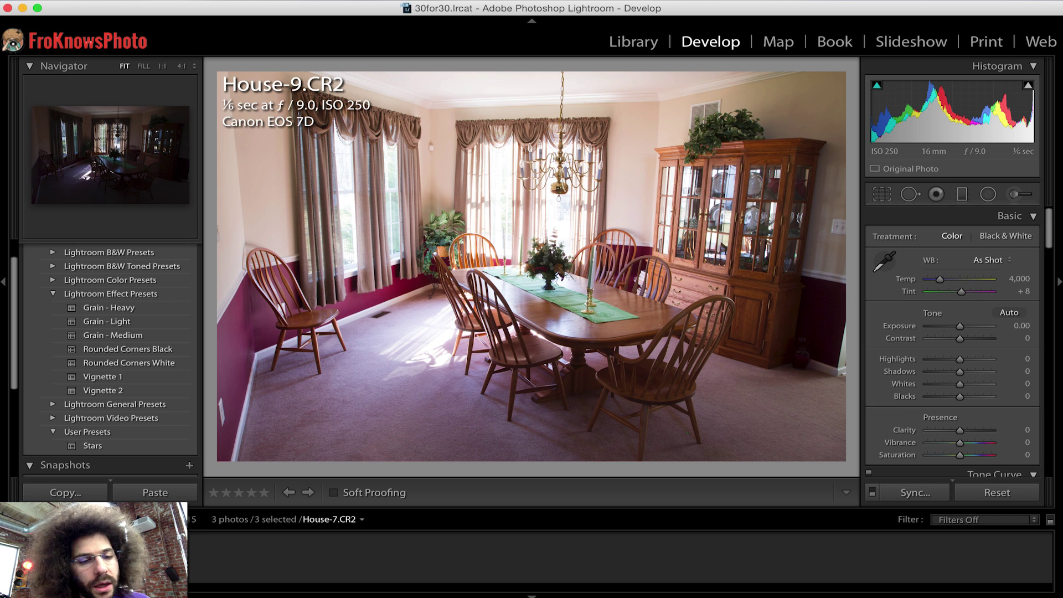
# Merge the three brackets with Photo Merge > HDR and open the resulting House-9-HDR.dng
pyautogui.rightClick(33, 556)
pyautogui.moveTo(94, 306)
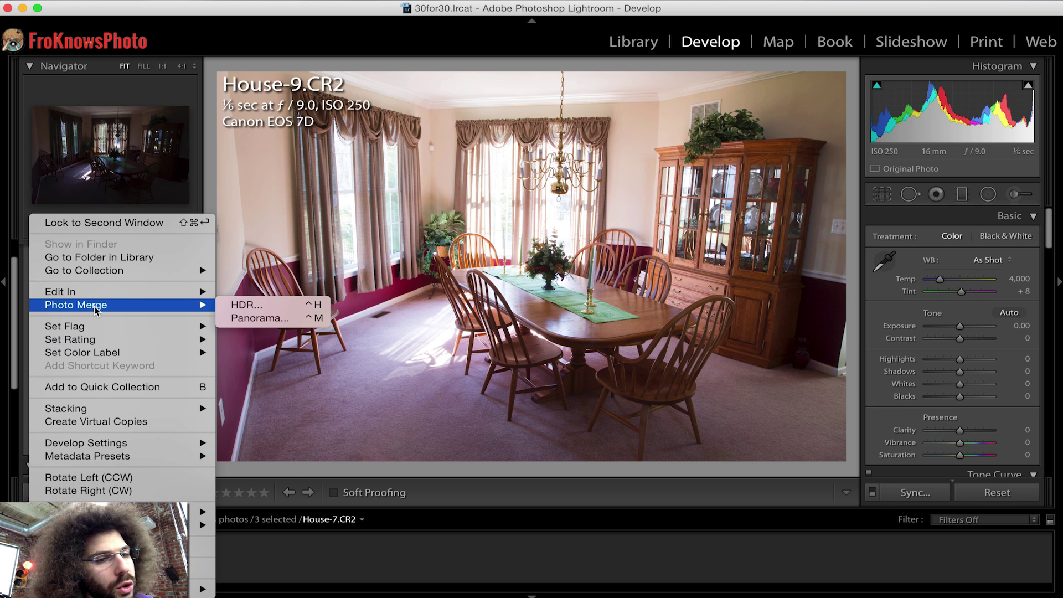
pyautogui.click(243, 305)
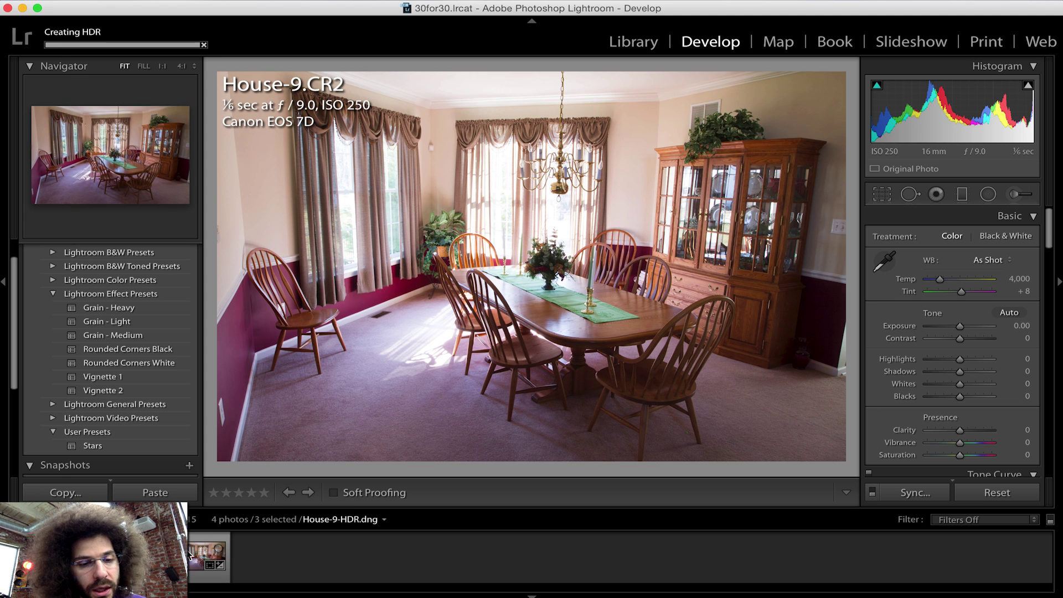
pyautogui.click(198, 556)
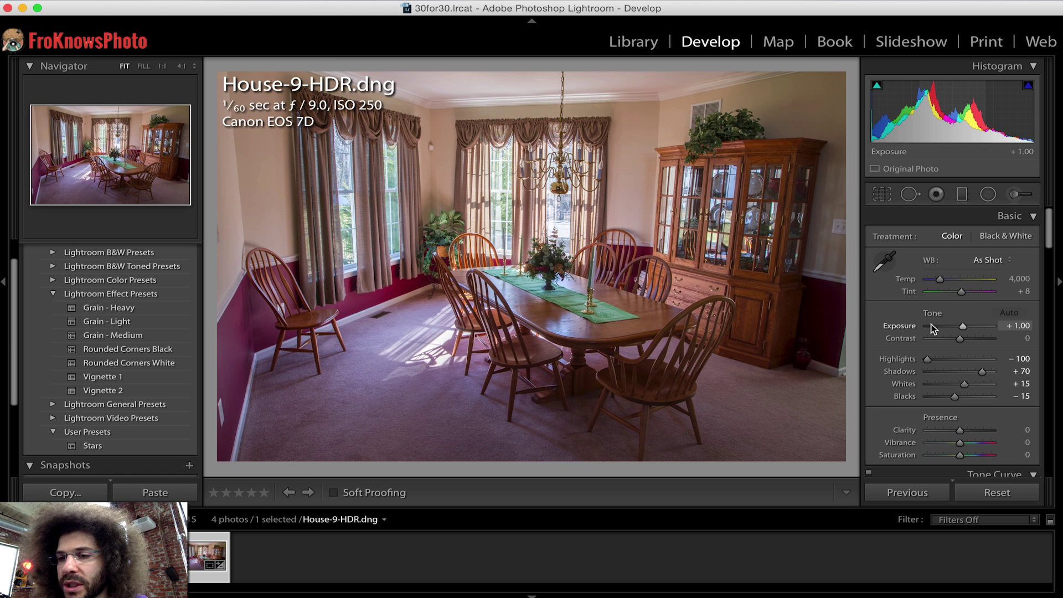
# Compare the HDR's Exposure range against House-9.CR2, undo the raw change, and set HDR Exposure near +0.90
pyautogui.moveTo(932, 326); pyautogui.dragTo(925, 326)
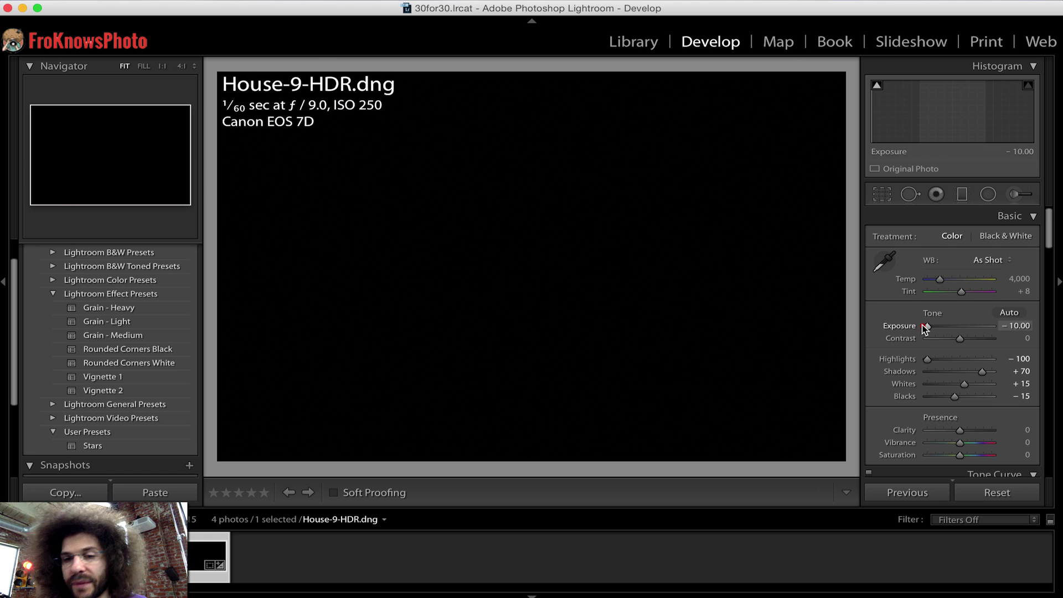
pyautogui.moveTo(925, 327); pyautogui.dragTo(976, 325)
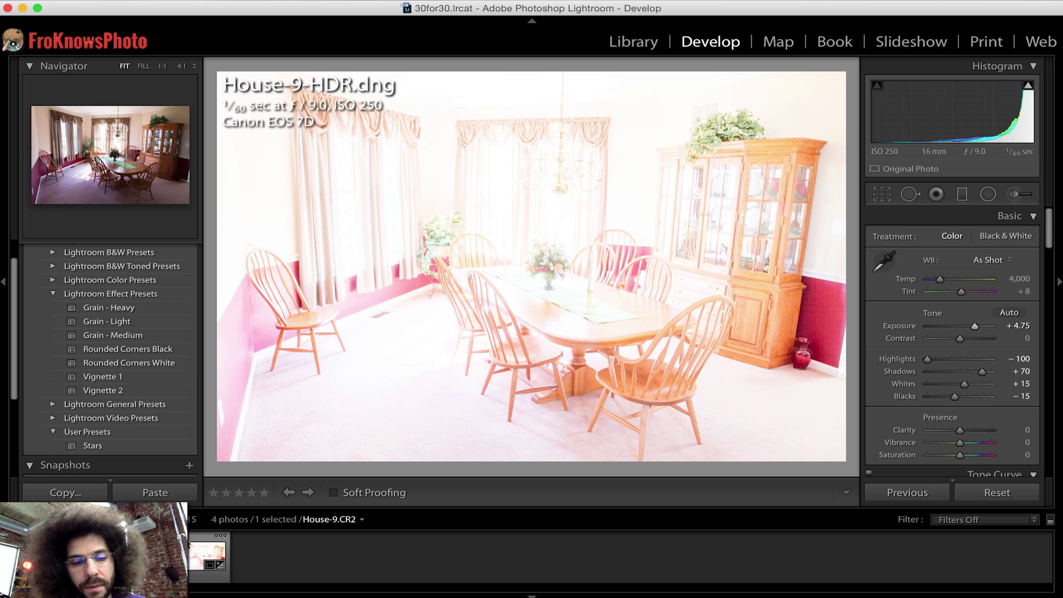
pyautogui.click(188, 544)
pyautogui.moveTo(919, 330); pyautogui.dragTo(949, 326)
pyautogui.press('super+z')
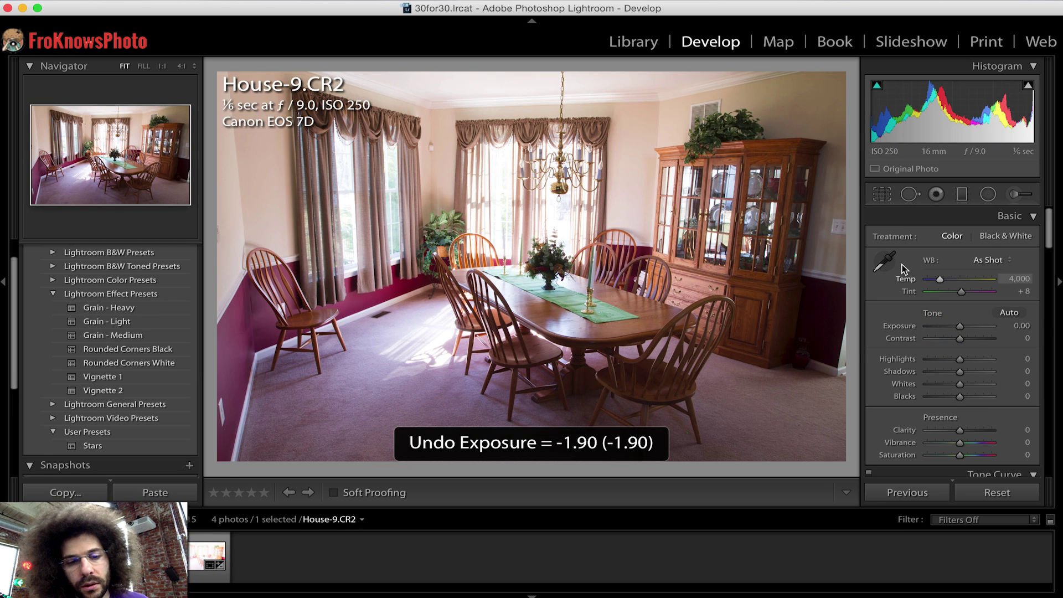
pyautogui.click(201, 554)
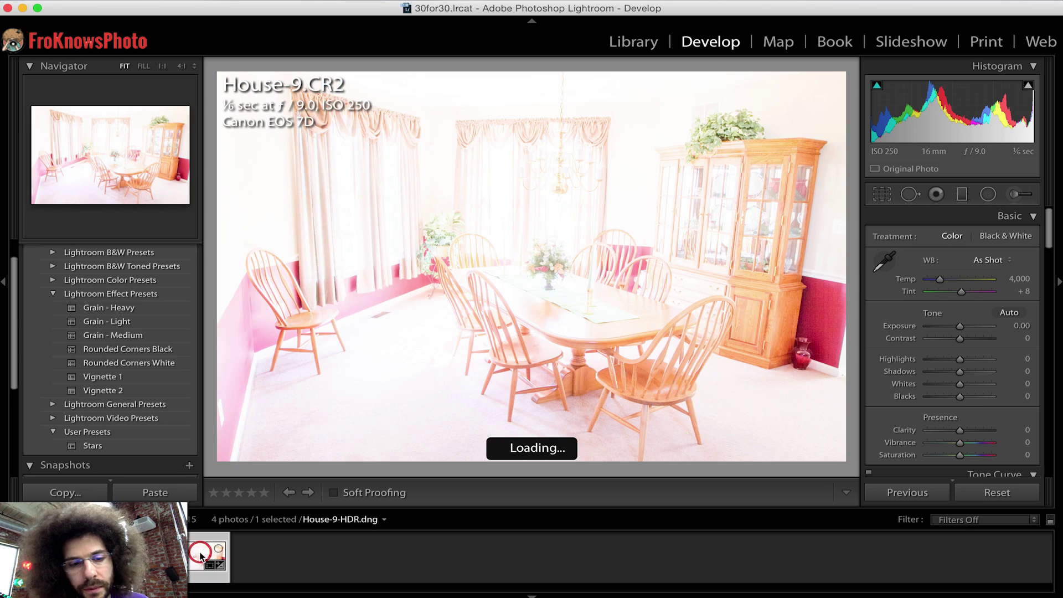
pyautogui.moveTo(953, 326)
pyautogui.mouseDown()
pyautogui.moveTo(980, 340)
pyautogui.moveTo(964, 328)
pyautogui.mouseUp()
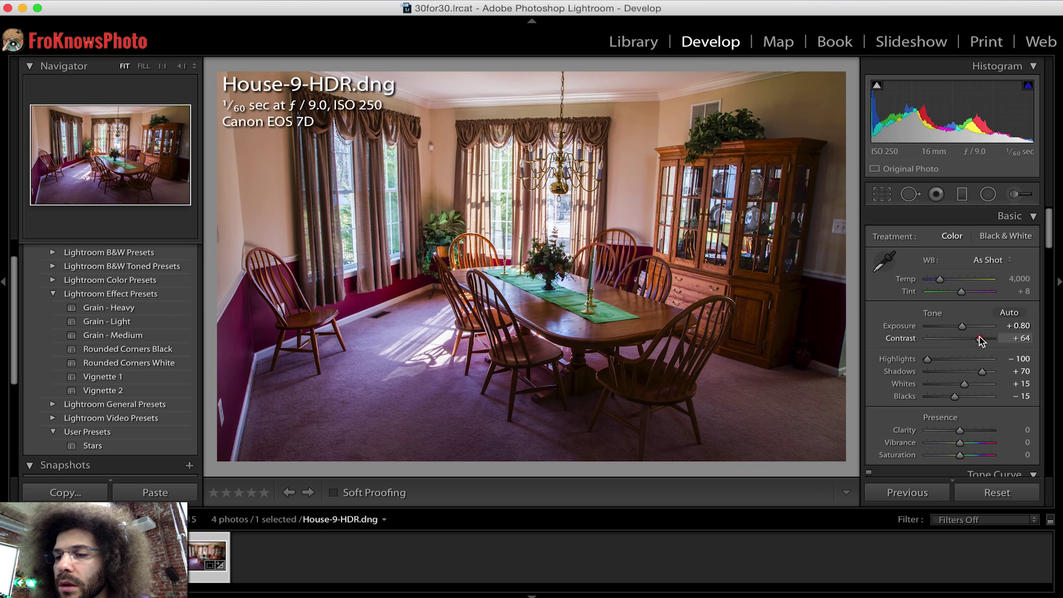
# Keep Highlights at -100, add Clarity +23 and lift Blacks from -15 to -7
pyautogui.doubleClick(896, 358)
pyautogui.press('super+z')
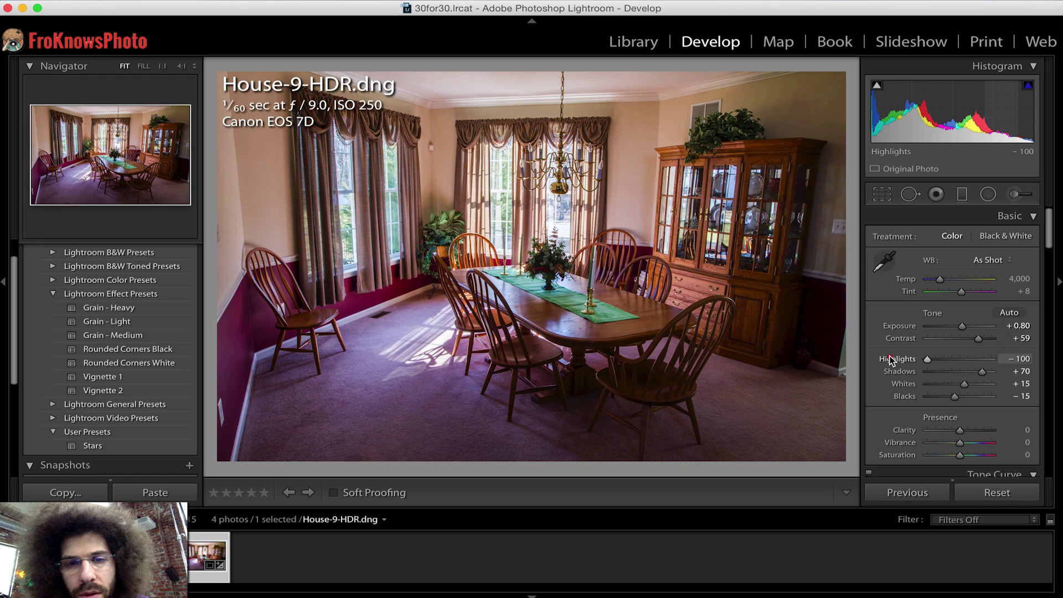
pyautogui.click(965, 430)
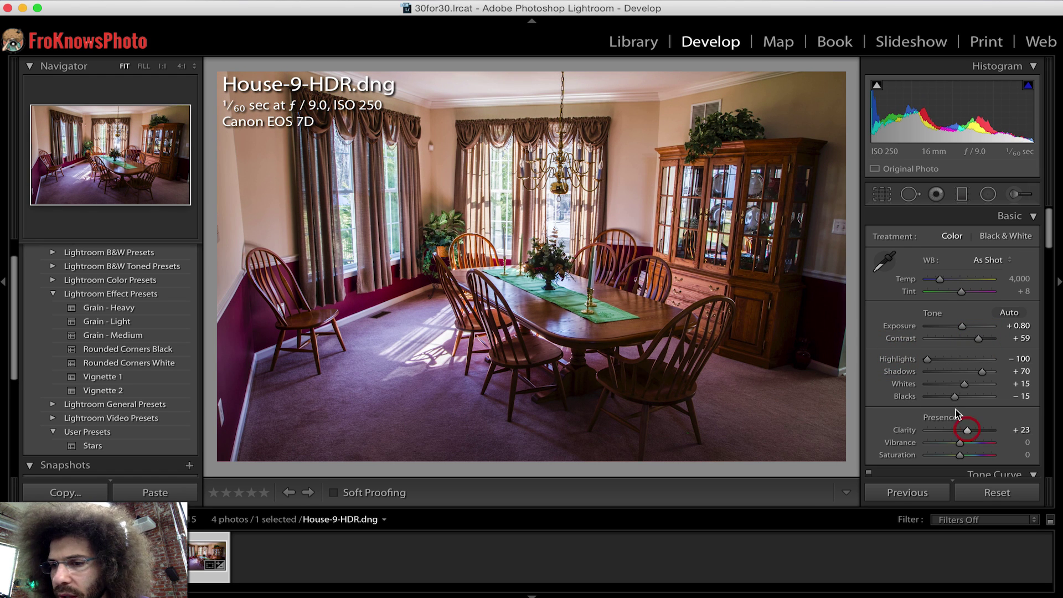
pyautogui.moveTo(956, 396); pyautogui.dragTo(957, 396)
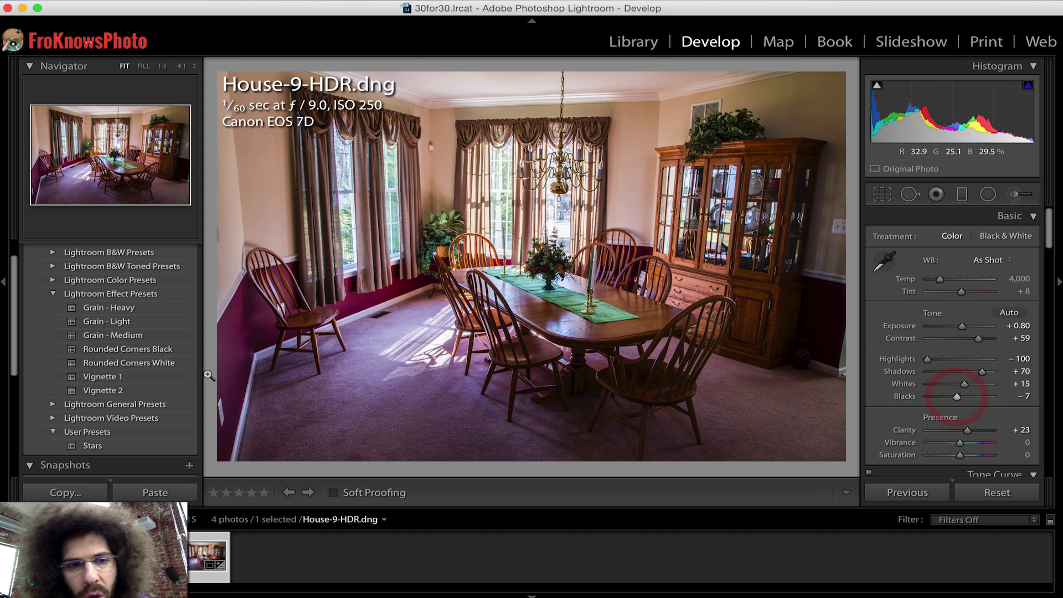
# Zoom into the left wall and floor to check detail, then return to the fitted view
pyautogui.click(217, 413)
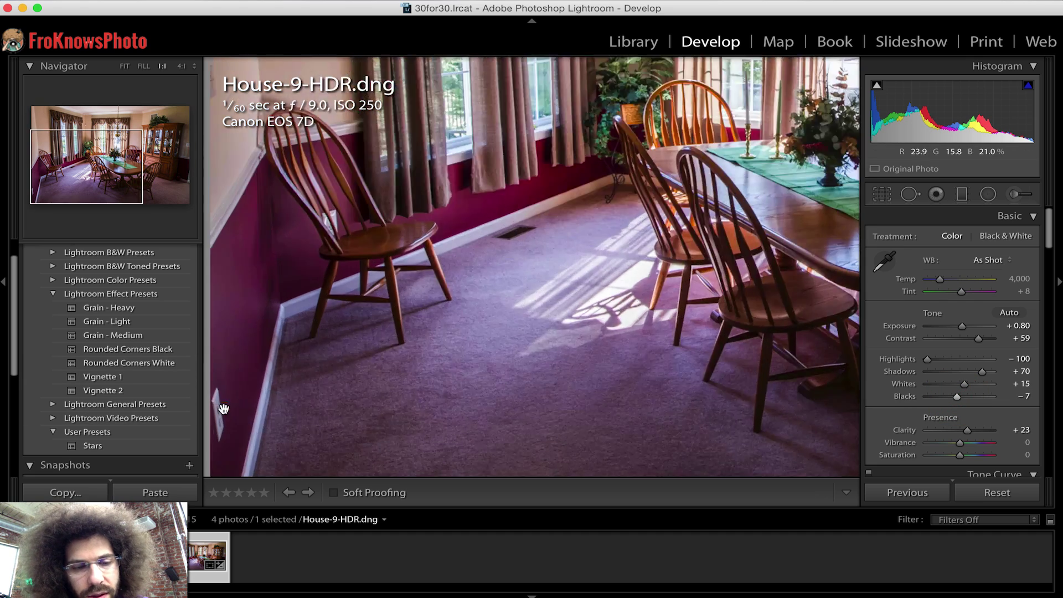
pyautogui.click(216, 405)
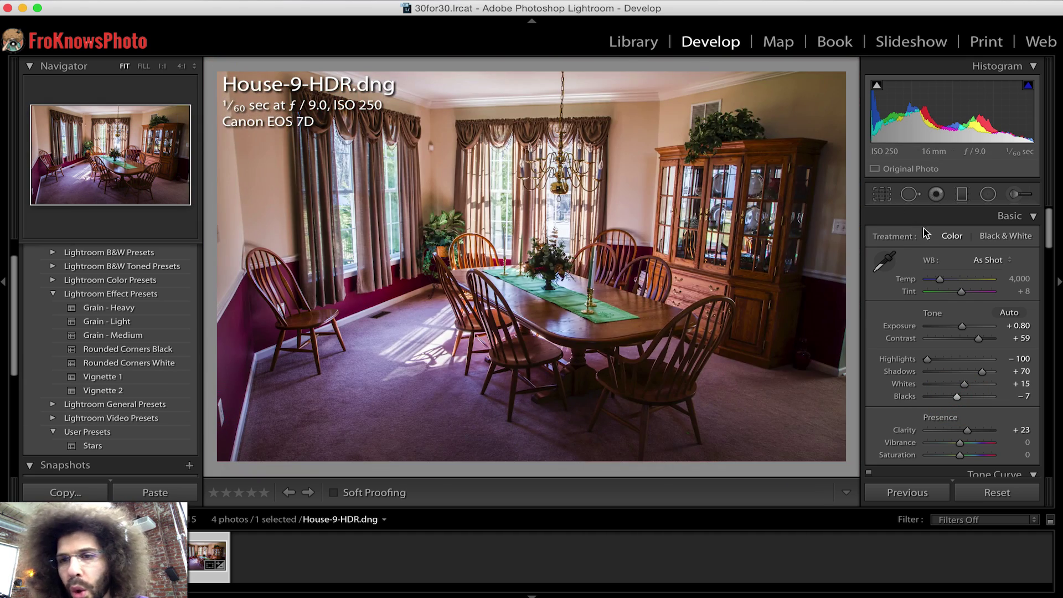
pyautogui.click(881, 195)
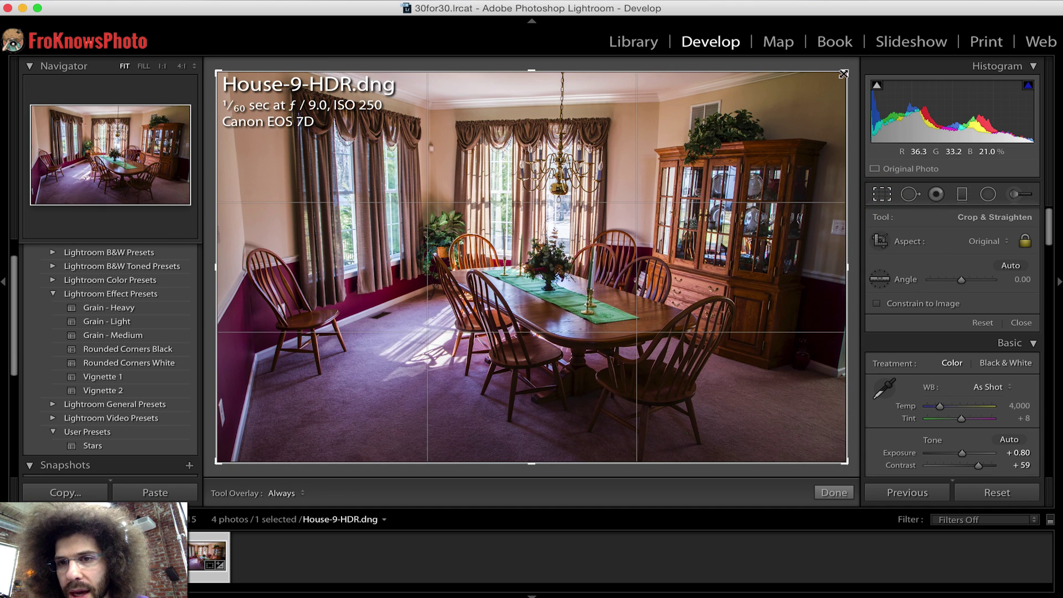
# Straighten the HDR photo and tighten the crop from the top-left corner, keeping its proportions
pyautogui.moveTo(843, 73); pyautogui.dragTo(835, 77)
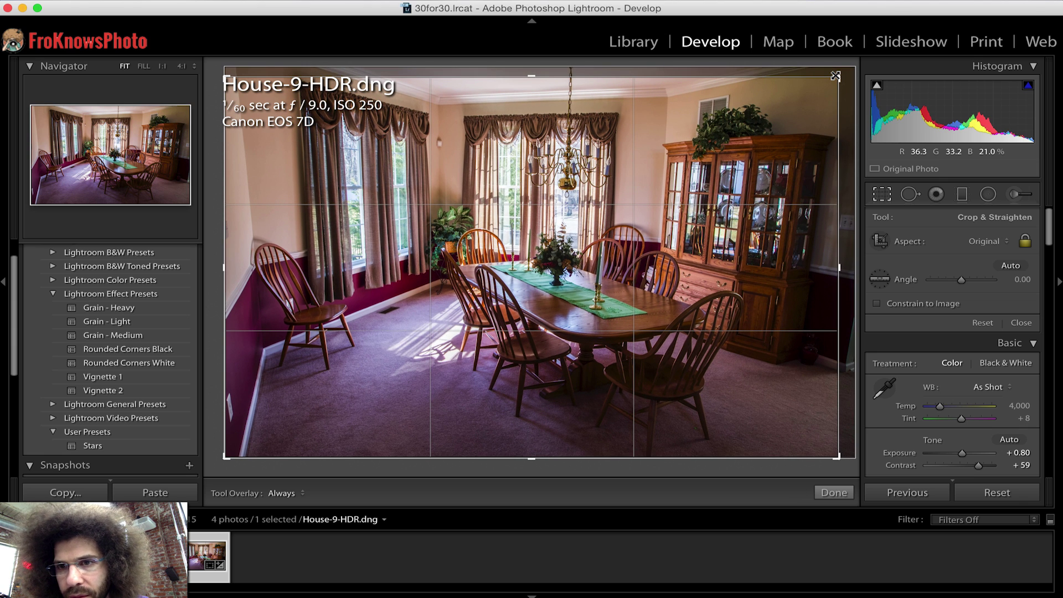
pyautogui.moveTo(836, 76); pyautogui.dragTo(836, 76)
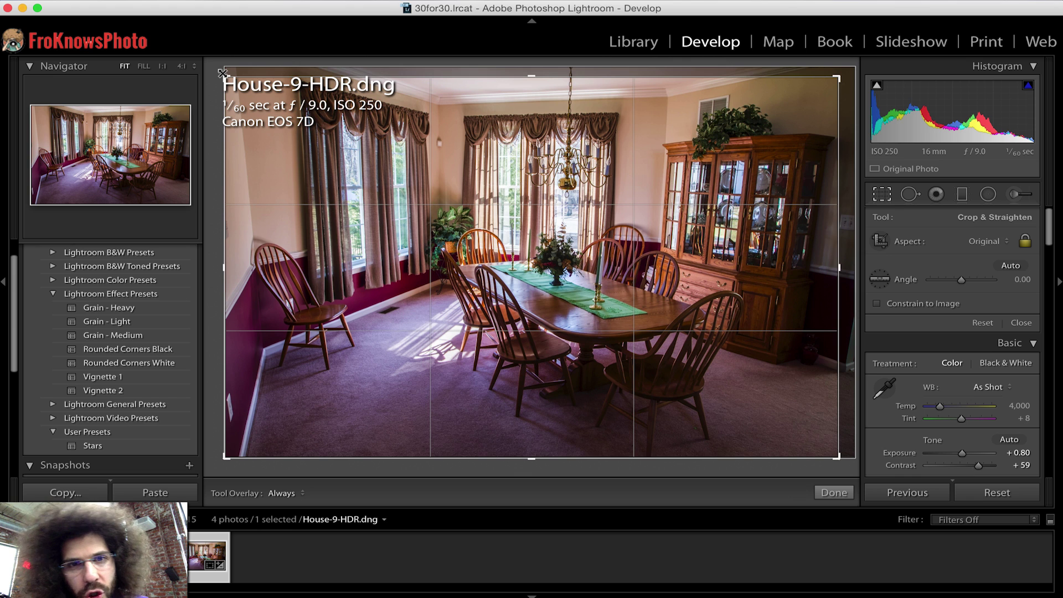
pyautogui.moveTo(222, 73); pyautogui.dragTo(228, 74)
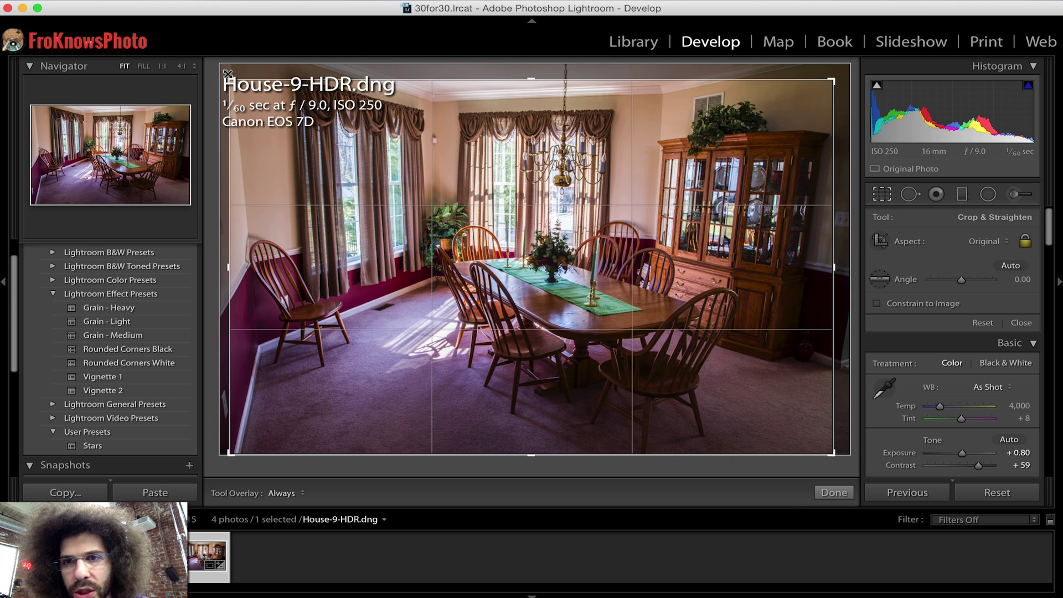
pyautogui.press('Return')
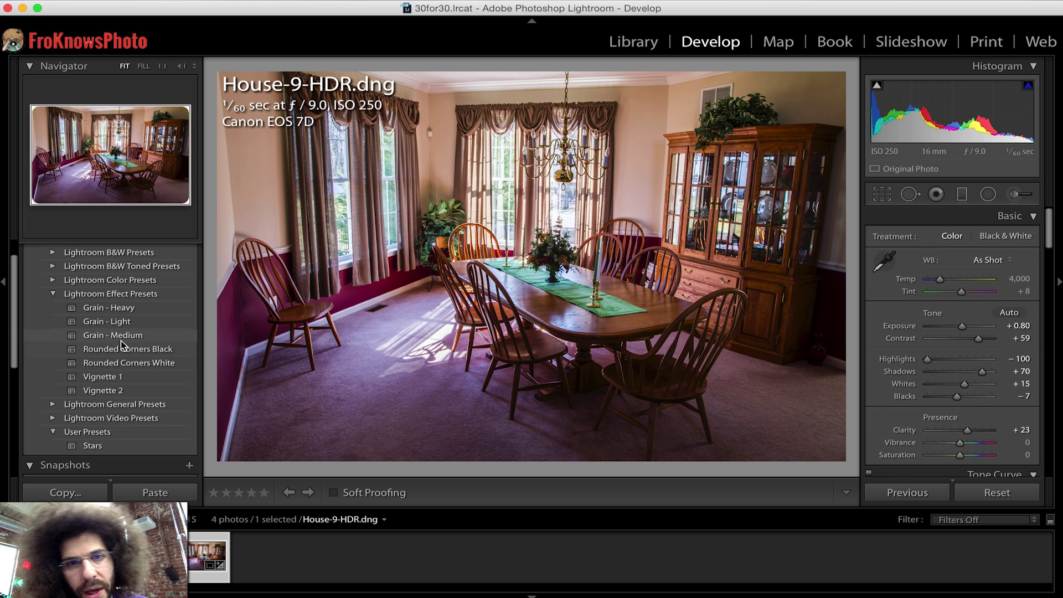
# Enable the Canon EF 16-35mm lens profile correction, comparing it on and off
pyautogui.scroll(-15, 934, 399)
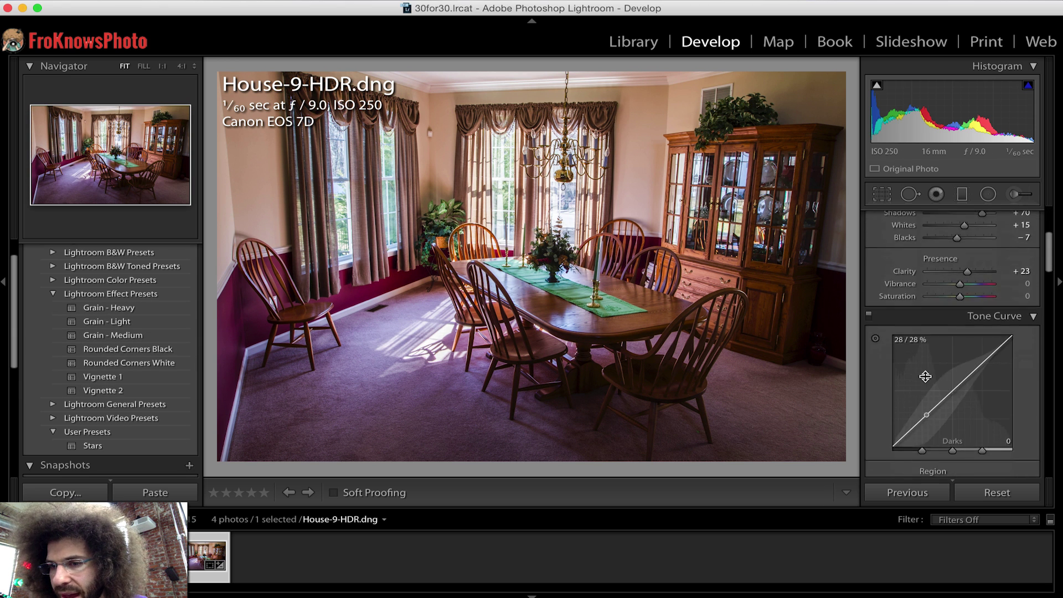
pyautogui.scroll(-10, 925, 377)
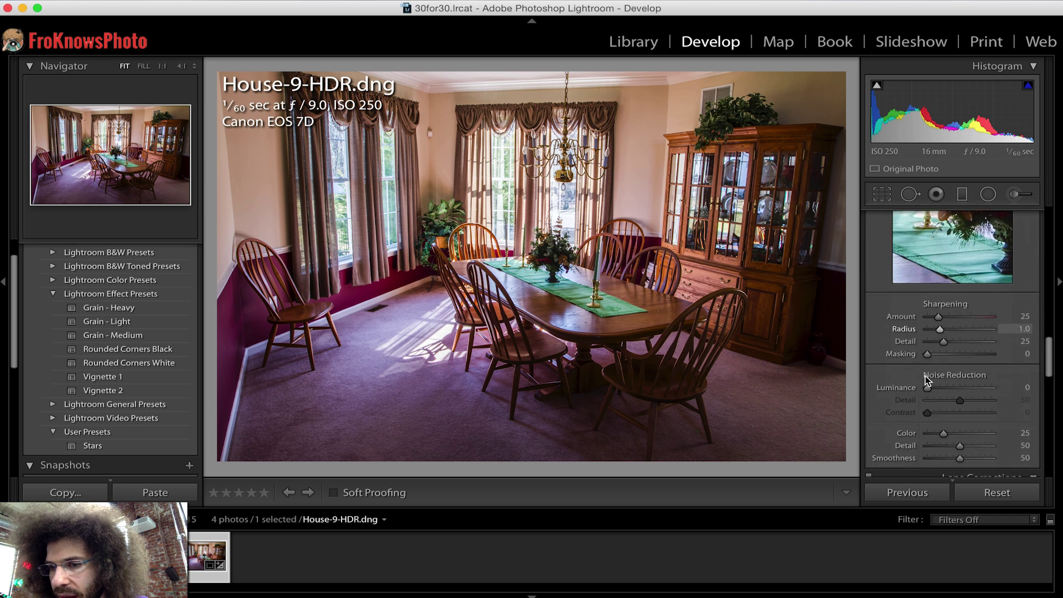
pyautogui.scroll(1, 925, 376)
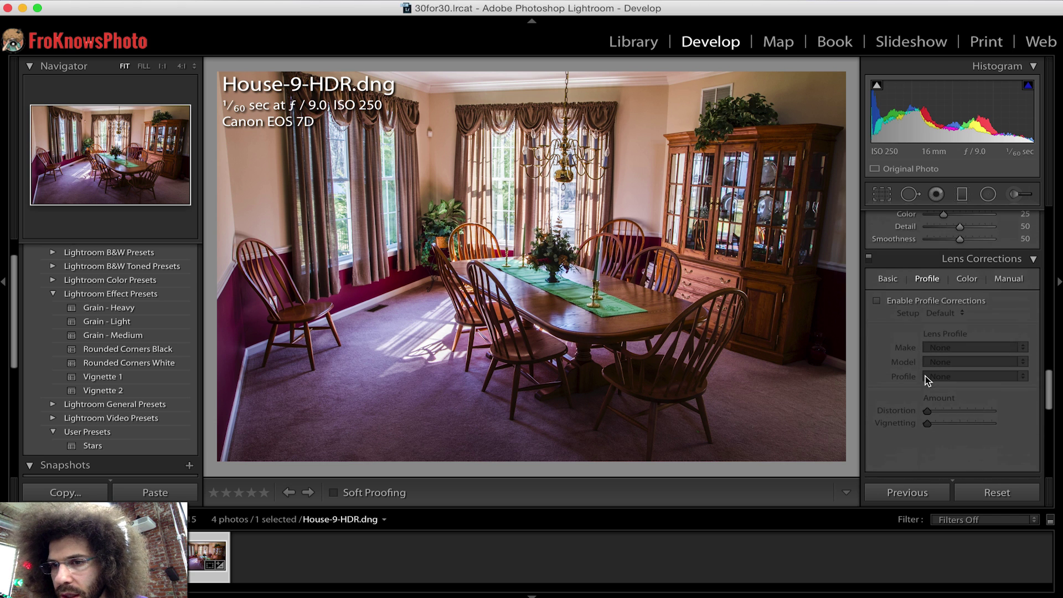
pyautogui.click(874, 302)
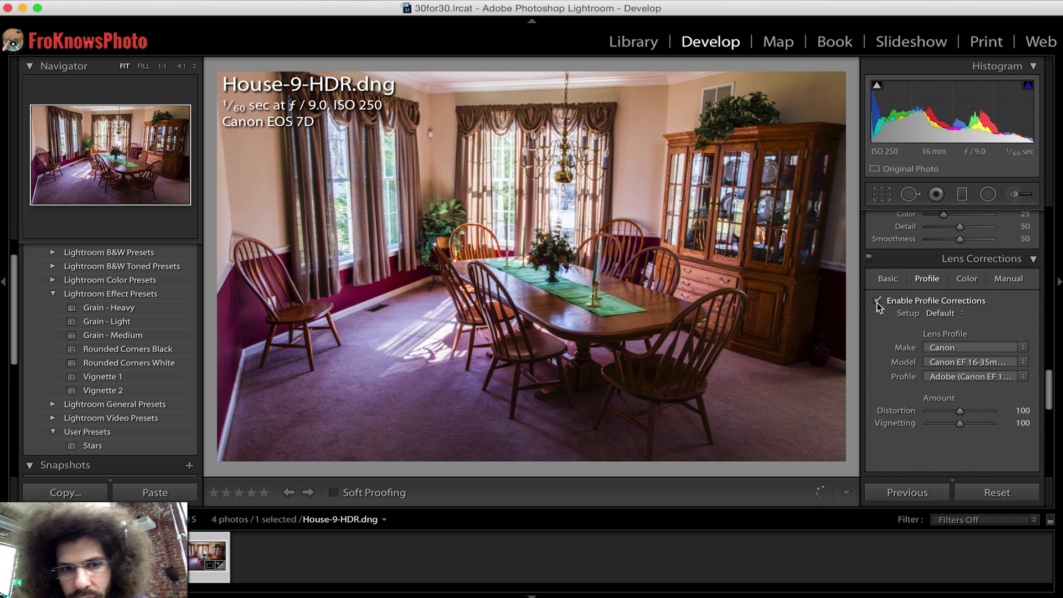
pyautogui.click(876, 303)
pyautogui.click(877, 304)
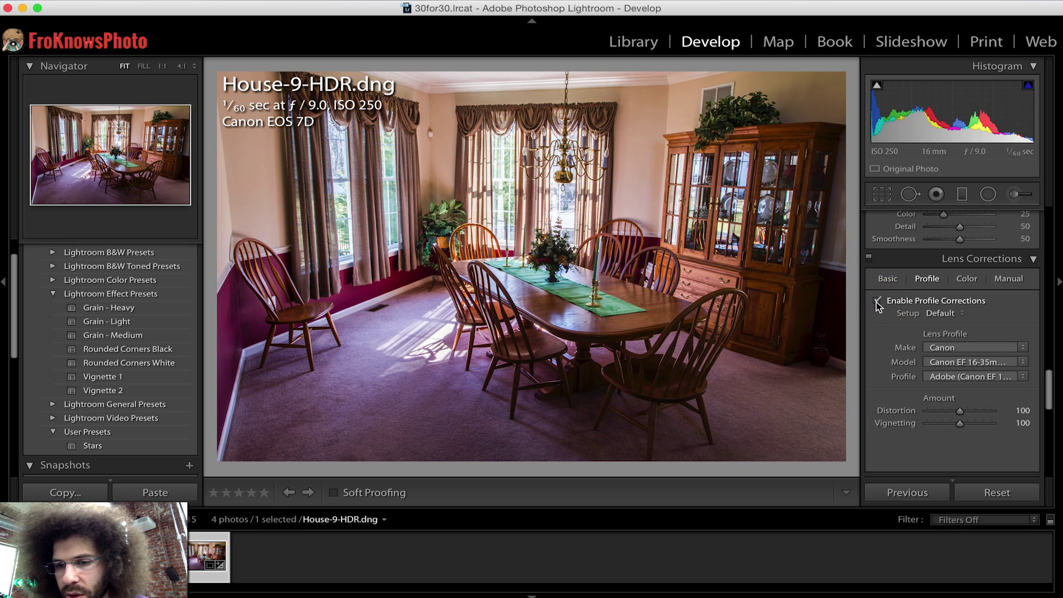
pyautogui.click(877, 301)
pyautogui.click(877, 300)
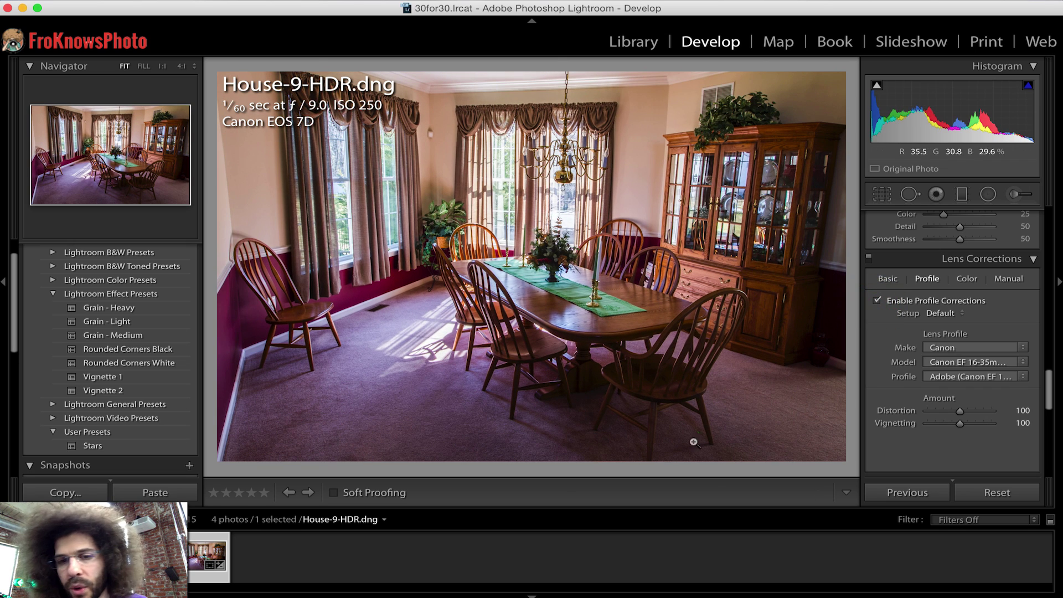
# Try a Post-Crop Vignetting Amount of 10, then set it back to 0
pyautogui.scroll(-10, 902, 377)
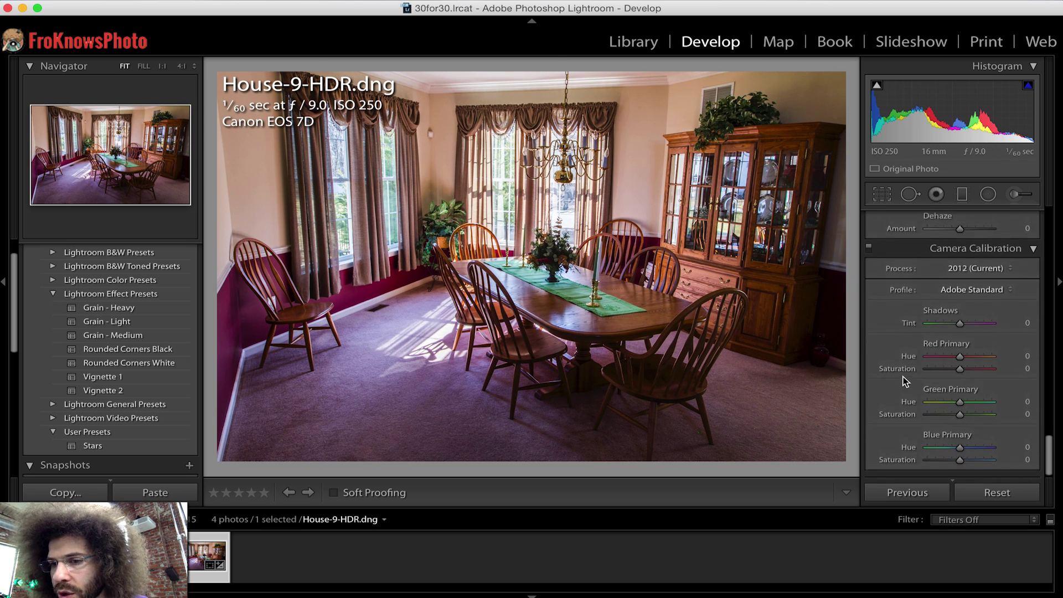
pyautogui.scroll(8, 948, 360)
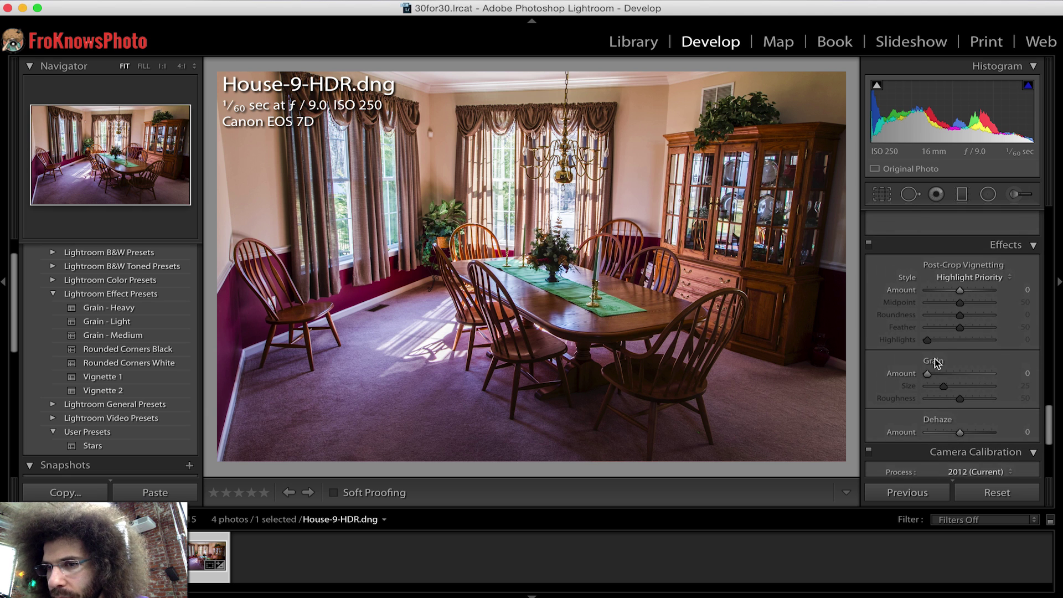
pyautogui.moveTo(960, 290); pyautogui.dragTo(961, 291)
pyautogui.click(1023, 290)
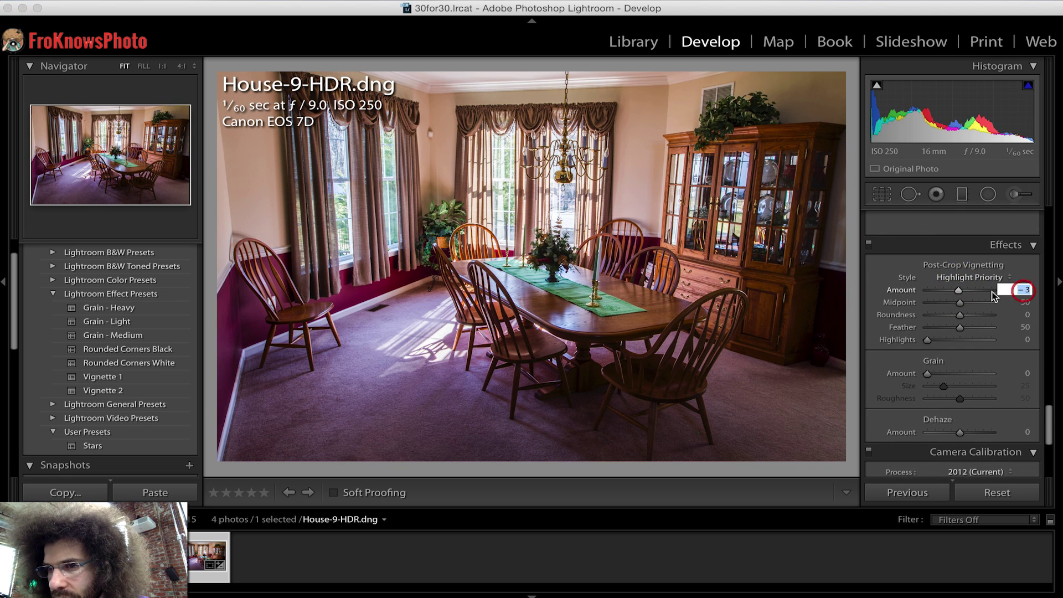
pyautogui.write('10')
pyautogui.press('Return')
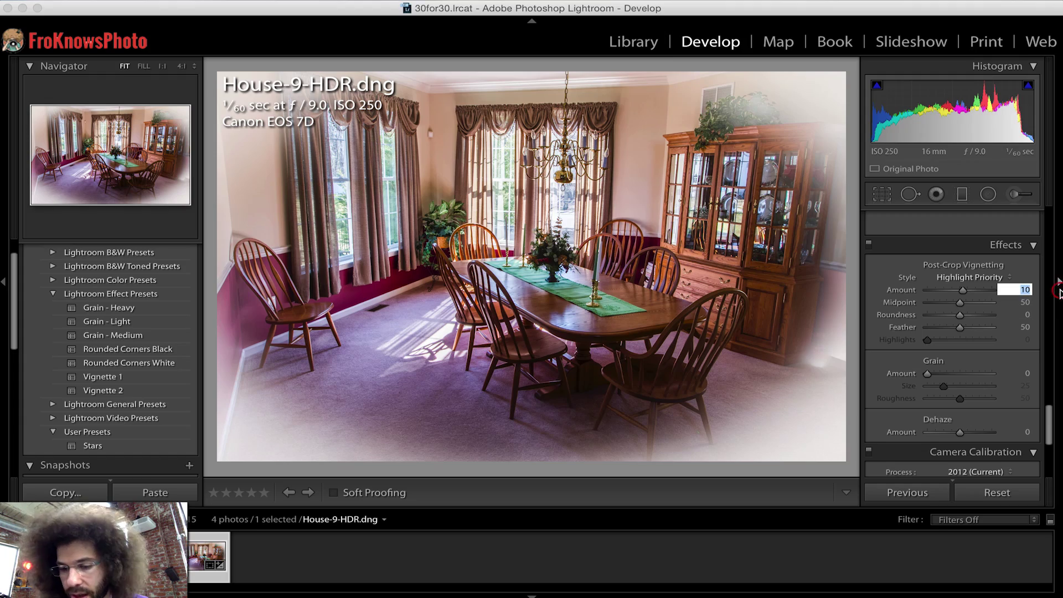
pyautogui.press('Return')
pyautogui.scroll(10, 954, 322)
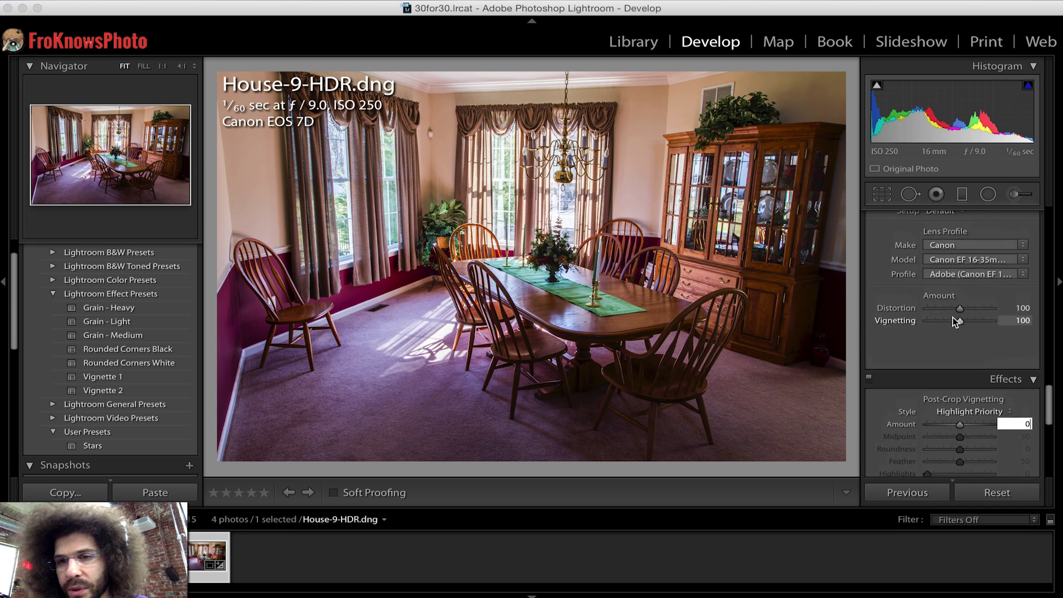
# Set Temp to 3,869, Blacks to -20, Shadows to +40 and Exposure to +1.05
pyautogui.scroll(10, 955, 323)
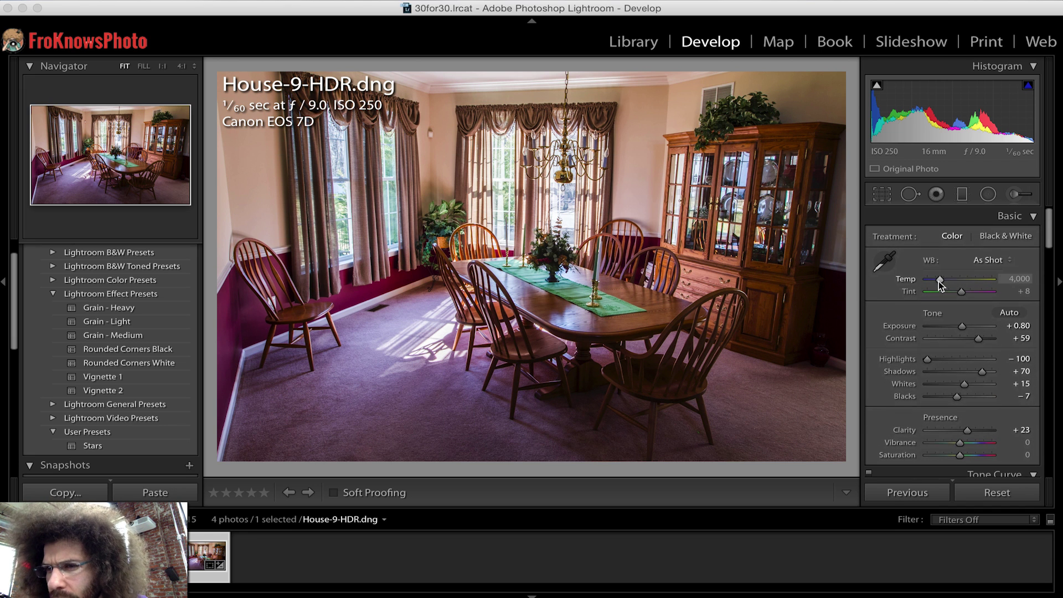
pyautogui.moveTo(938, 281); pyautogui.dragTo(939, 283)
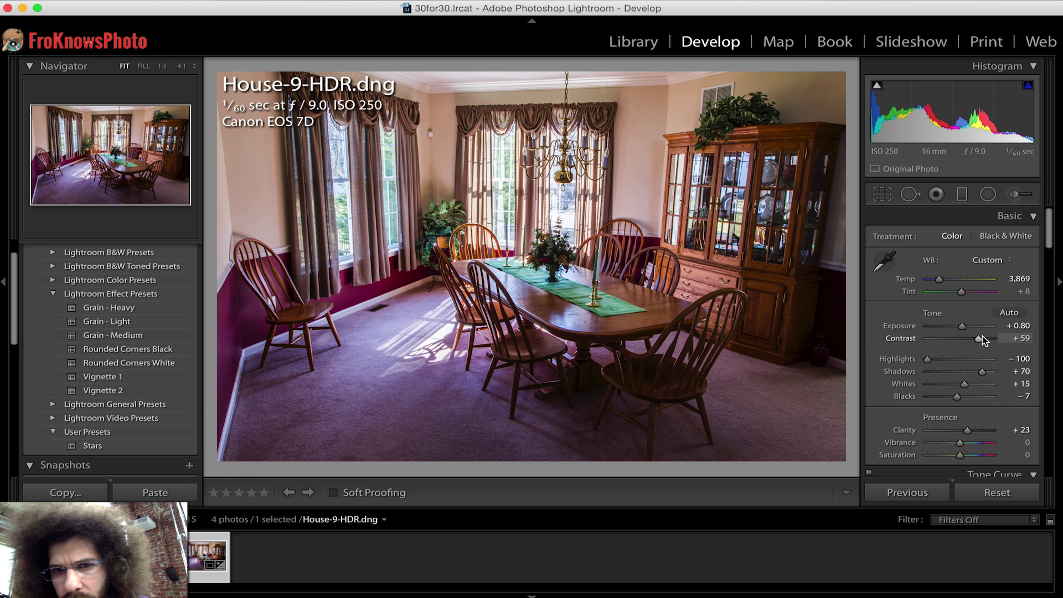
pyautogui.moveTo(956, 396); pyautogui.dragTo(873, 360)
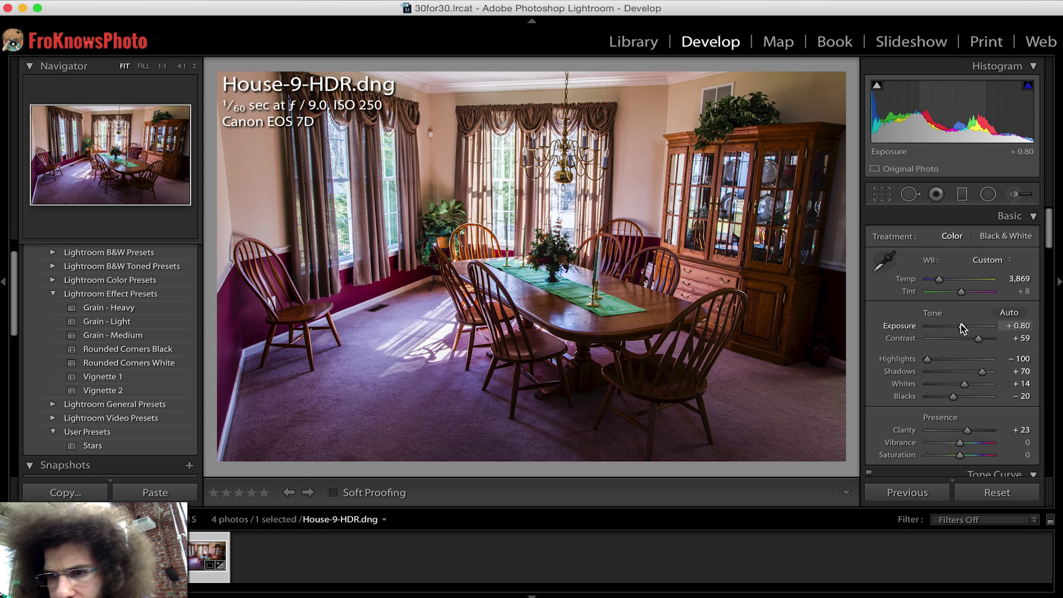
pyautogui.moveTo(961, 327); pyautogui.dragTo(964, 327)
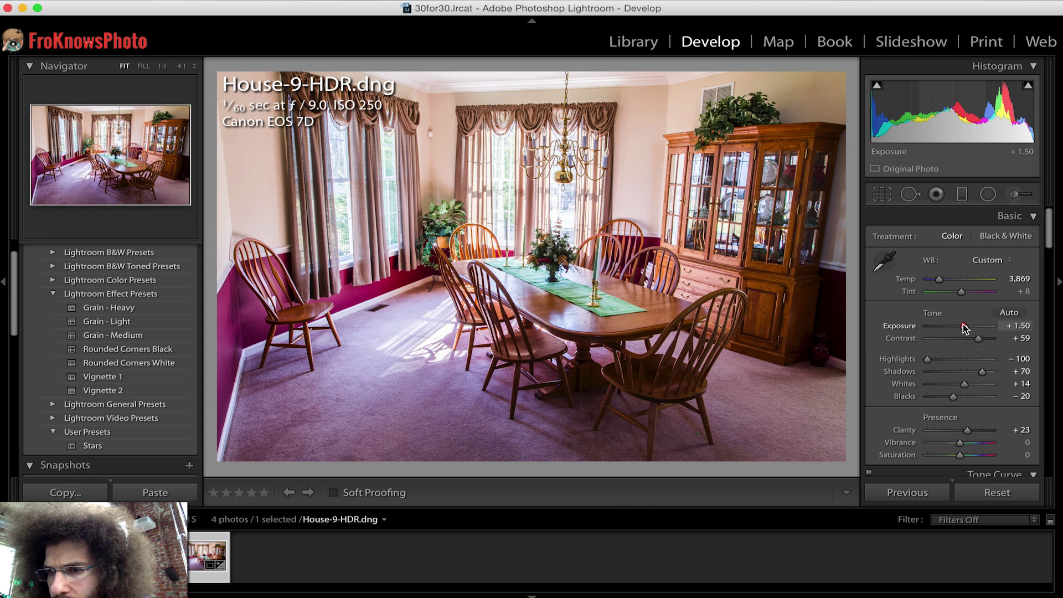
pyautogui.moveTo(981, 371); pyautogui.dragTo(973, 373)
pyautogui.moveTo(964, 326); pyautogui.dragTo(962, 328)
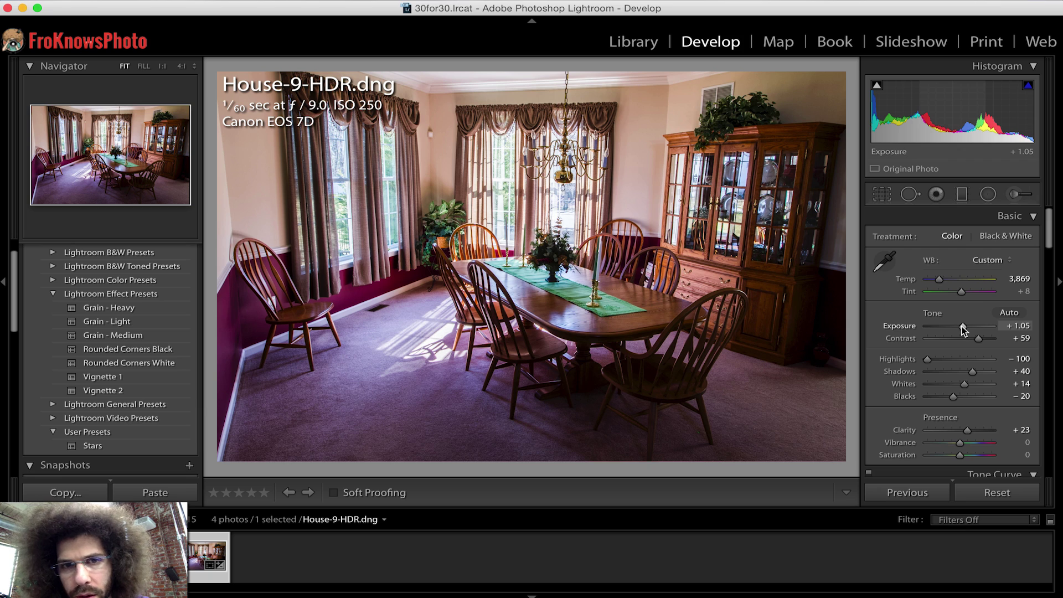
# Compare the HDR with House-9.CR2 and House-7.CR2, then warm its Temp to 4,196
pyautogui.press('Left')
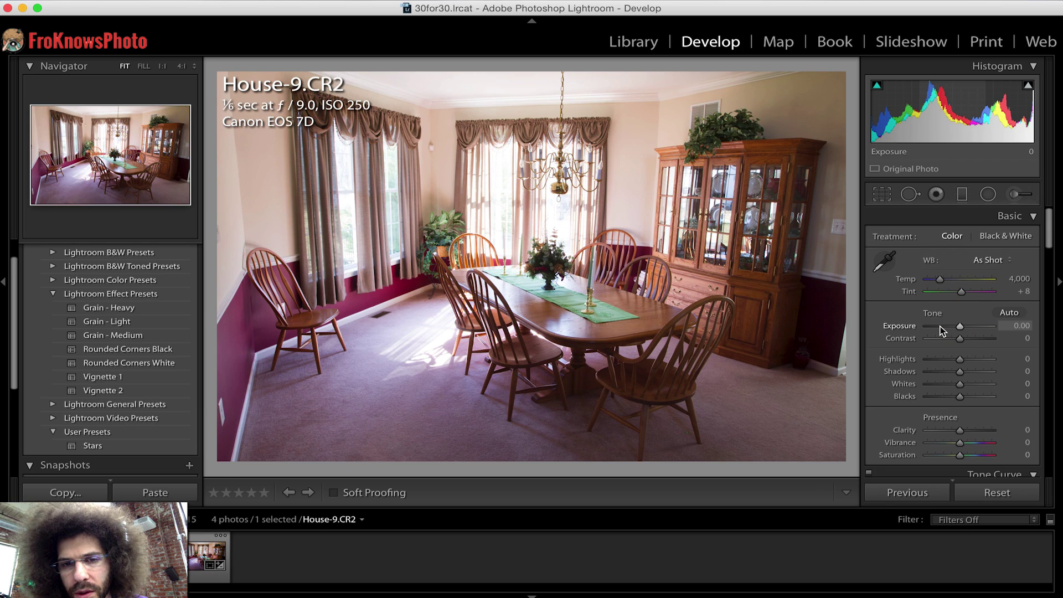
pyautogui.press('Left')
pyautogui.press('Left')
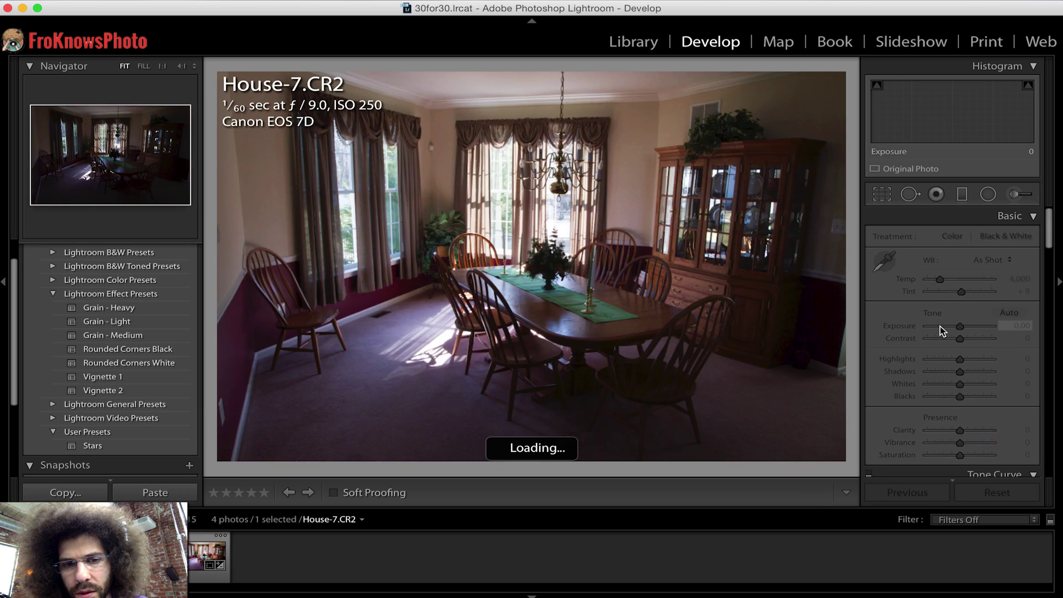
pyautogui.press('Right')
pyautogui.press('Right')
pyautogui.press('Right')
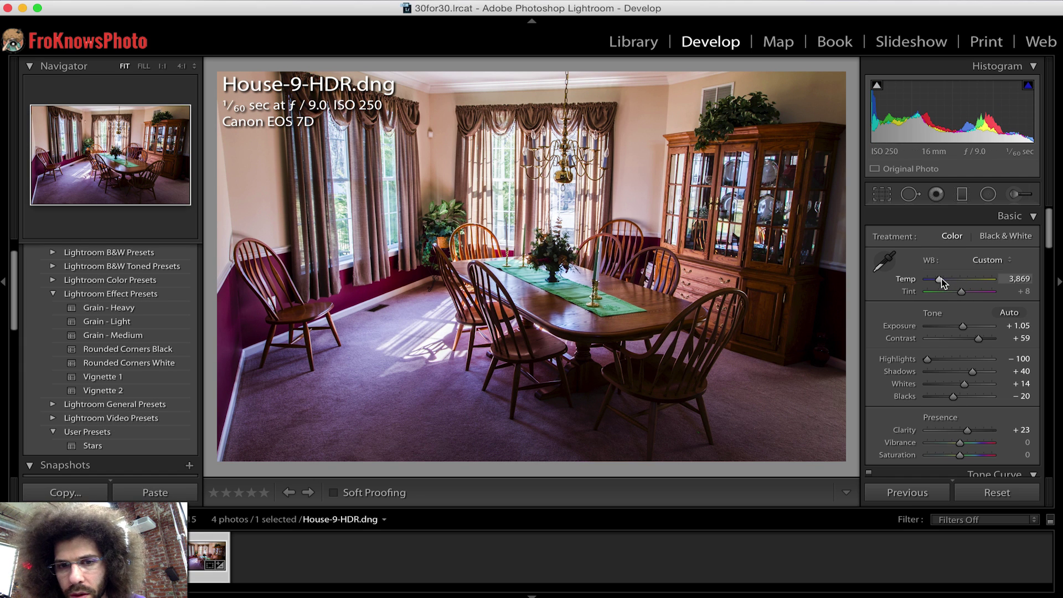
pyautogui.moveTo(941, 278); pyautogui.dragTo(942, 279)
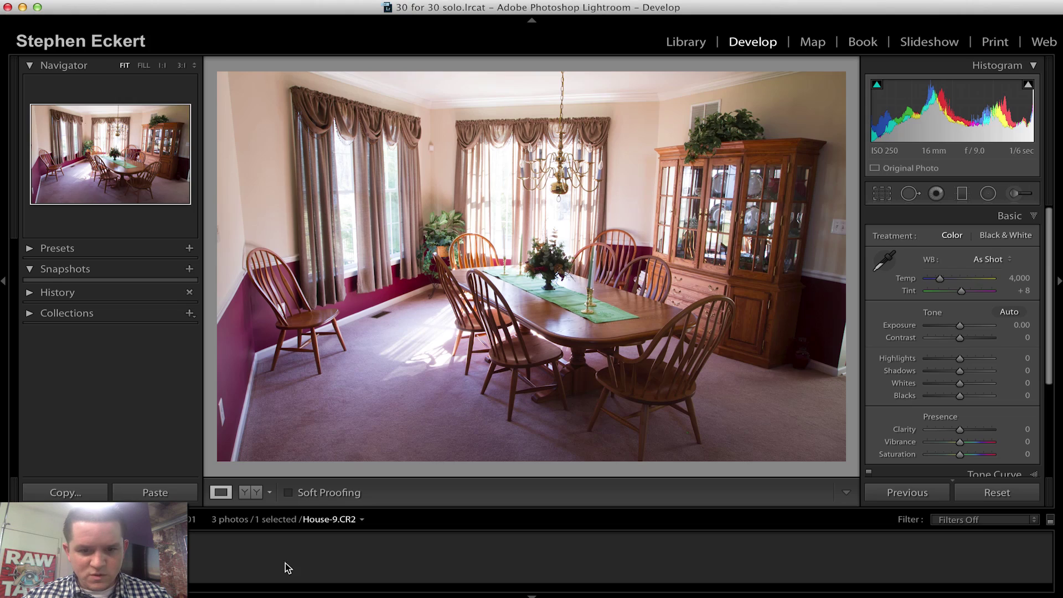
# Flip through House-9, House-7 and House-8, then Shift-click to select all three brackets
pyautogui.press('Right')
pyautogui.press('Right')
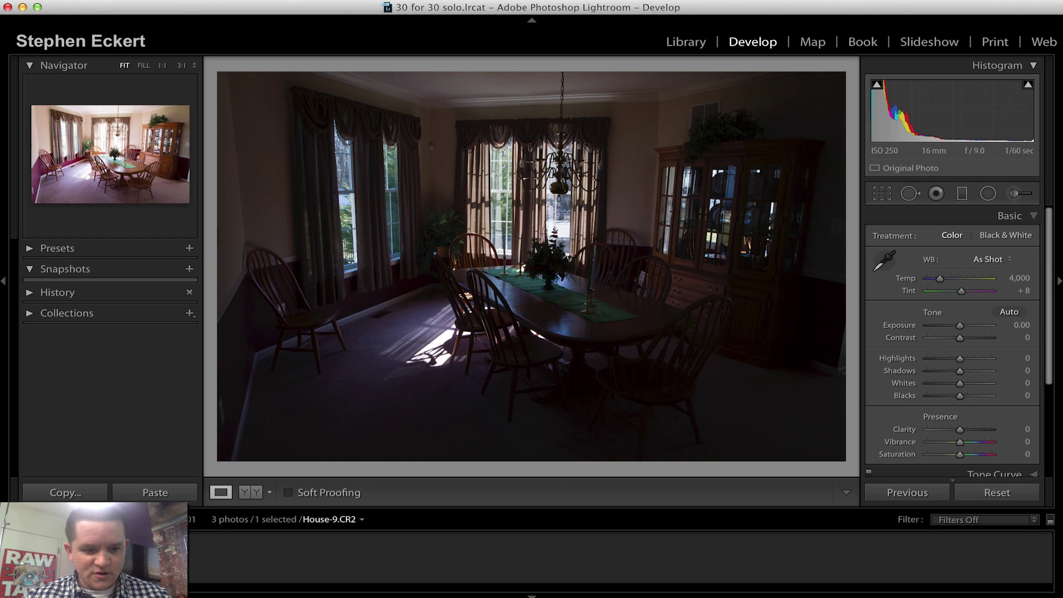
pyautogui.press('Left')
pyautogui.press('Left')
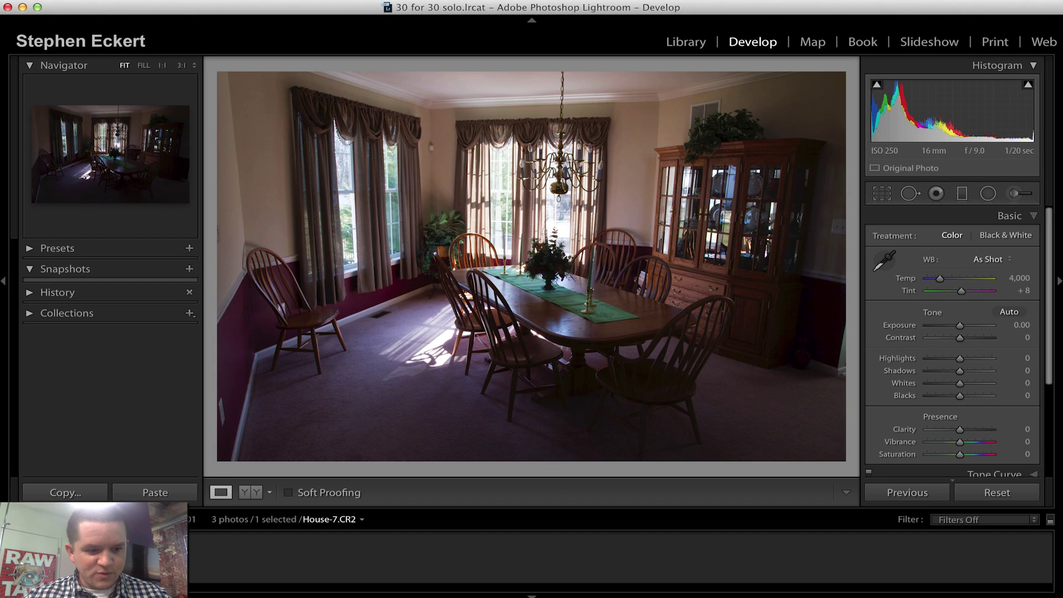
pyautogui.press('Right')
pyautogui.press('Right')
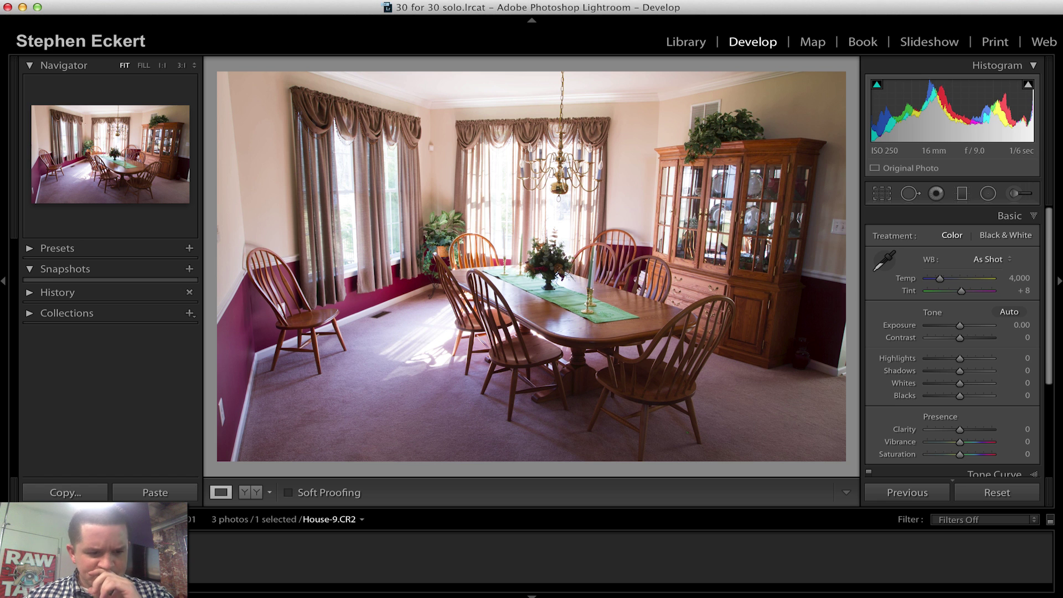
pyautogui.press('Left')
pyautogui.press('Left')
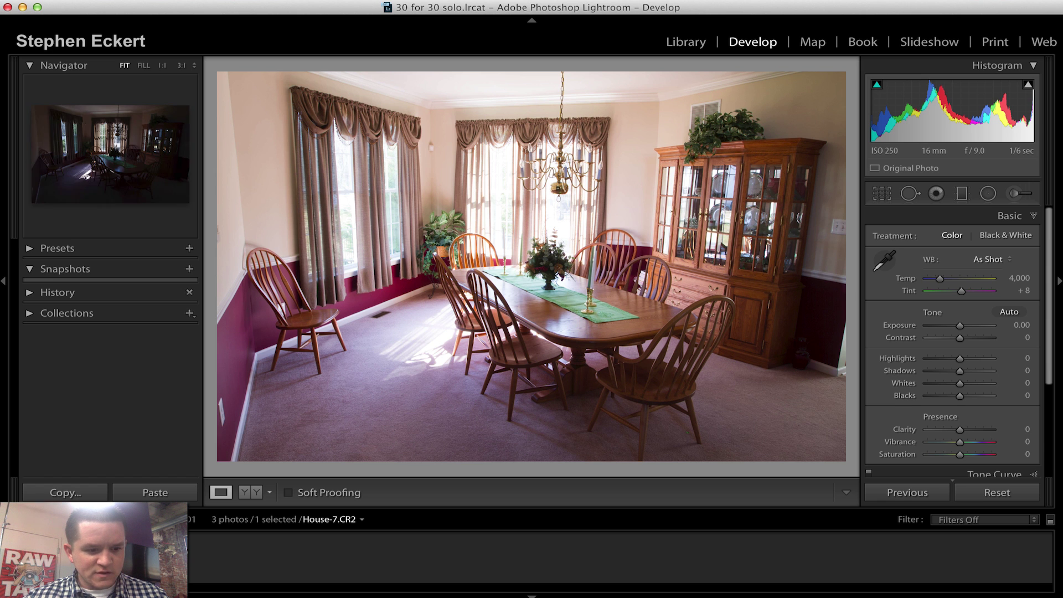
pyautogui.press('Right')
pyautogui.press('Left')
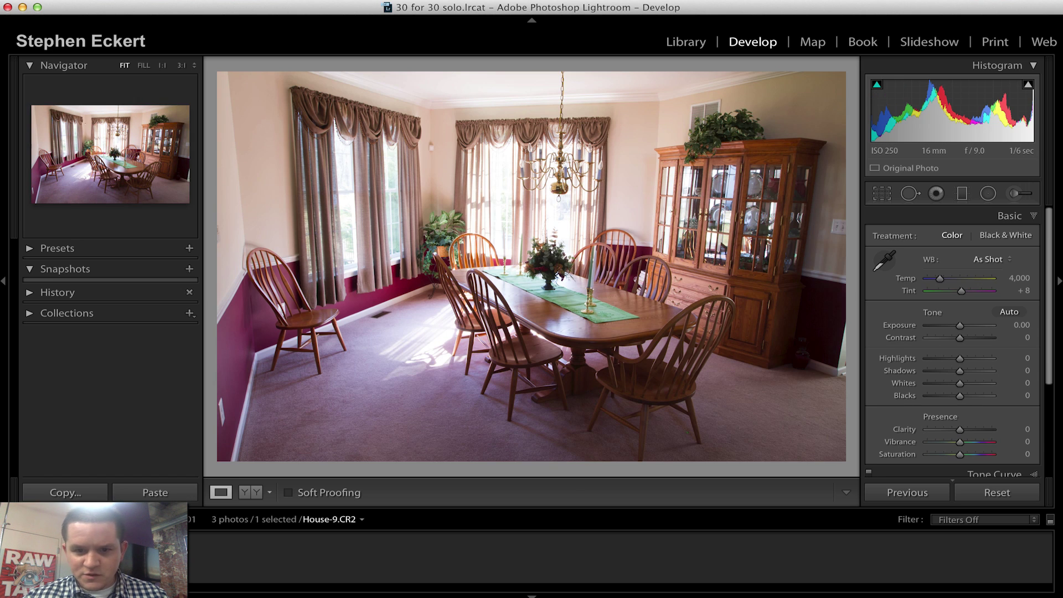
pyautogui.press('Right')
pyautogui.press('Right')
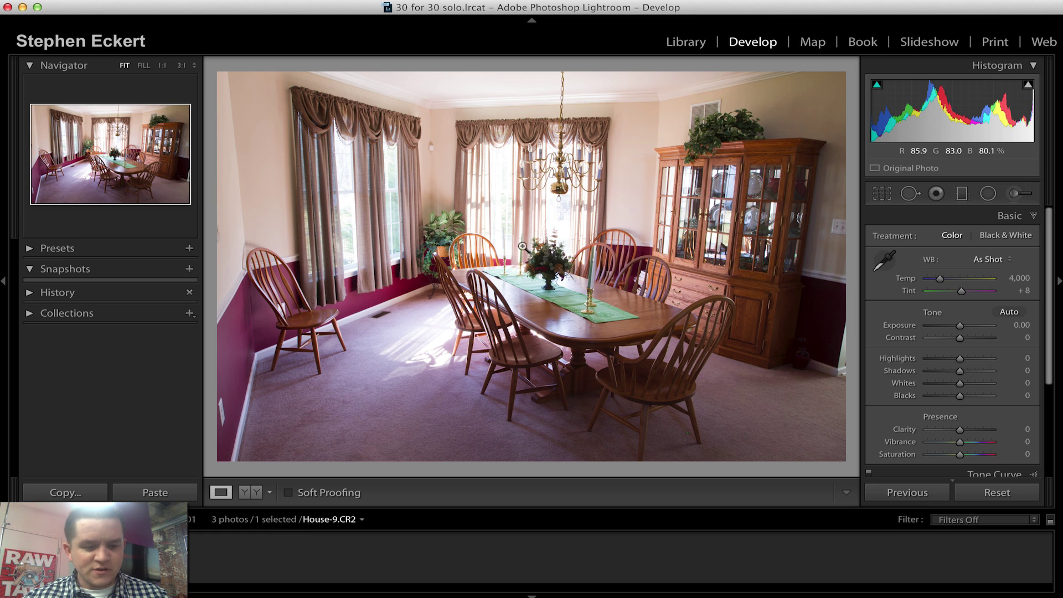
pyautogui.keyDown('shift'); pyautogui.click(276, 549); pyautogui.keyUp('shift')
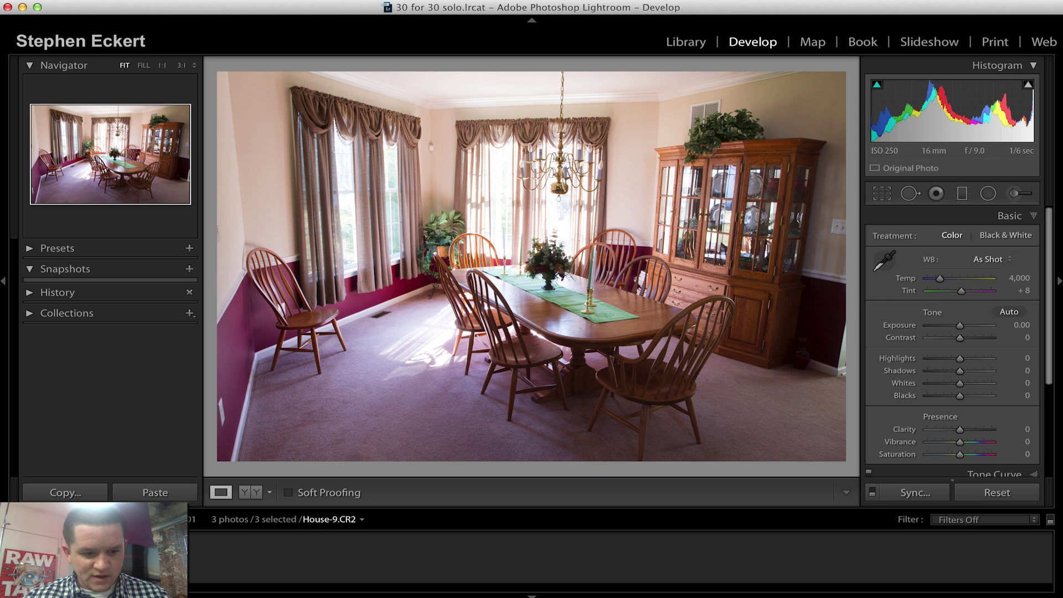
pyautogui.rightClick(143, 548)
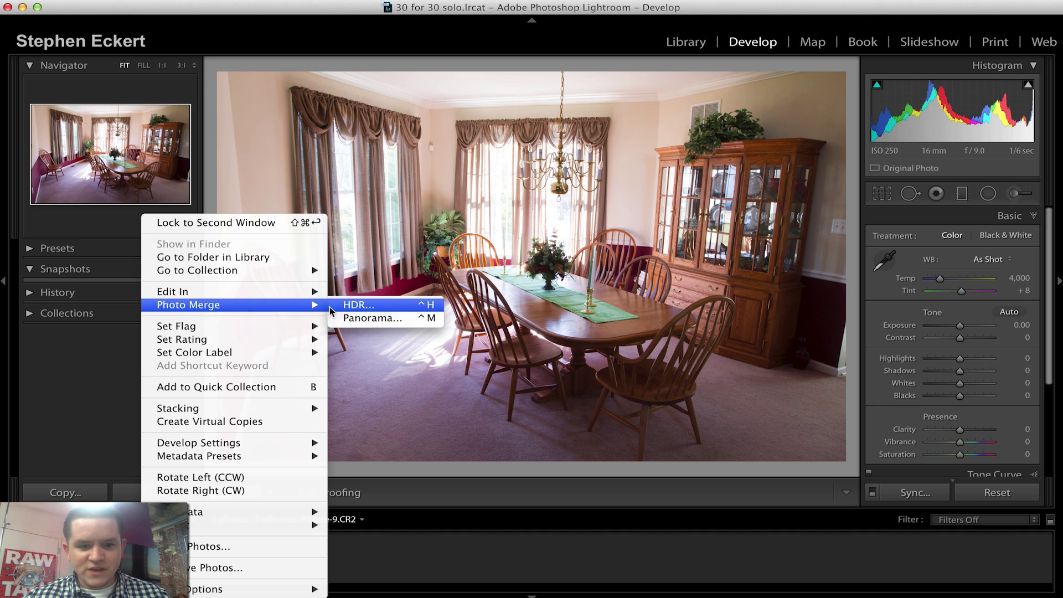
# Merge via Photo Merge > HDR with Auto Align, Auto Tone and Deghost None, then open House-9-HDR.dng
pyautogui.click(334, 304)
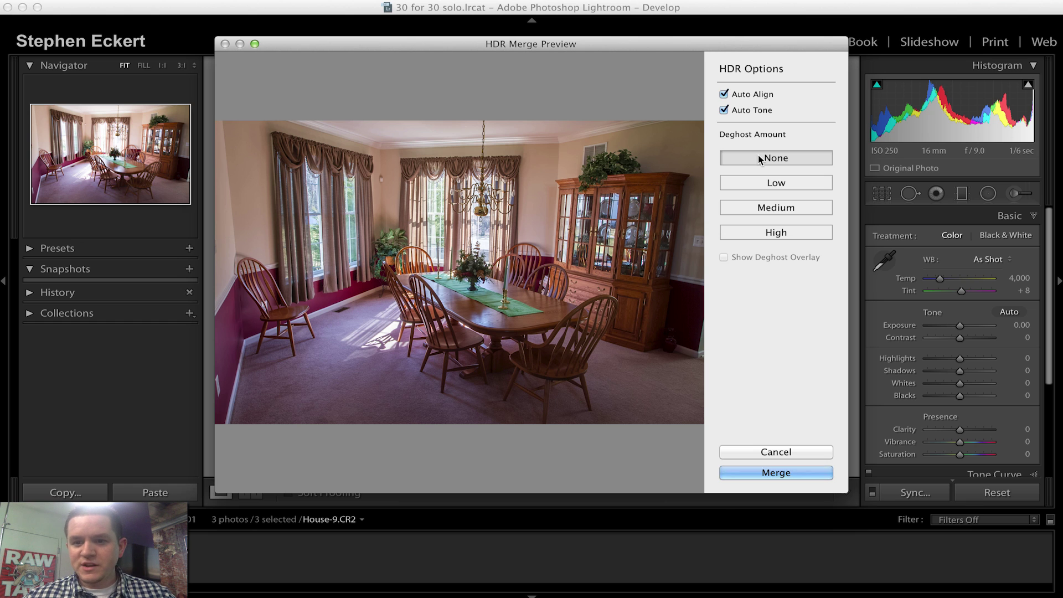
pyautogui.click(774, 473)
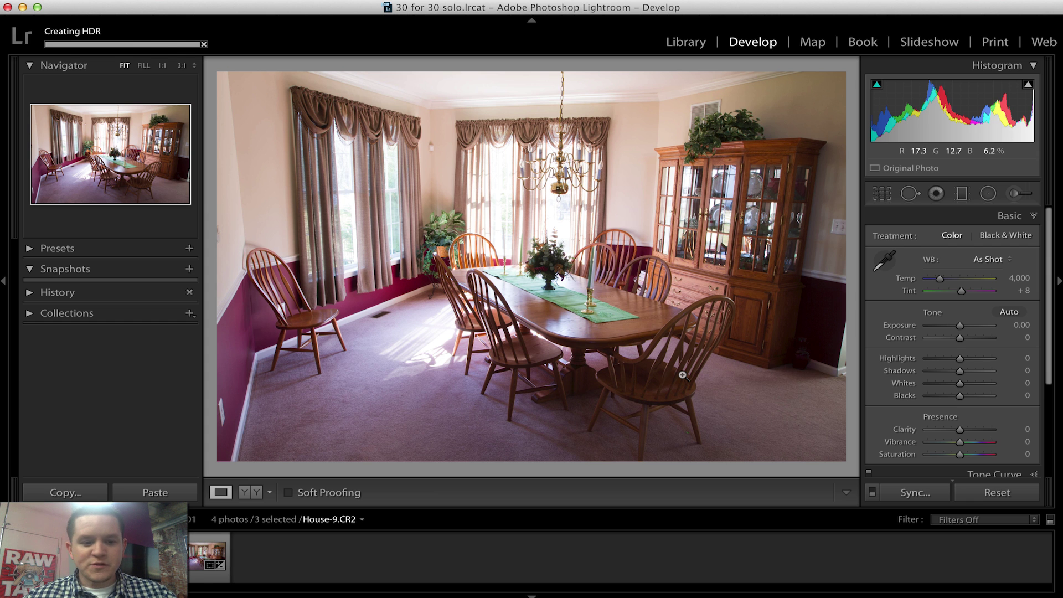
pyautogui.click(198, 555)
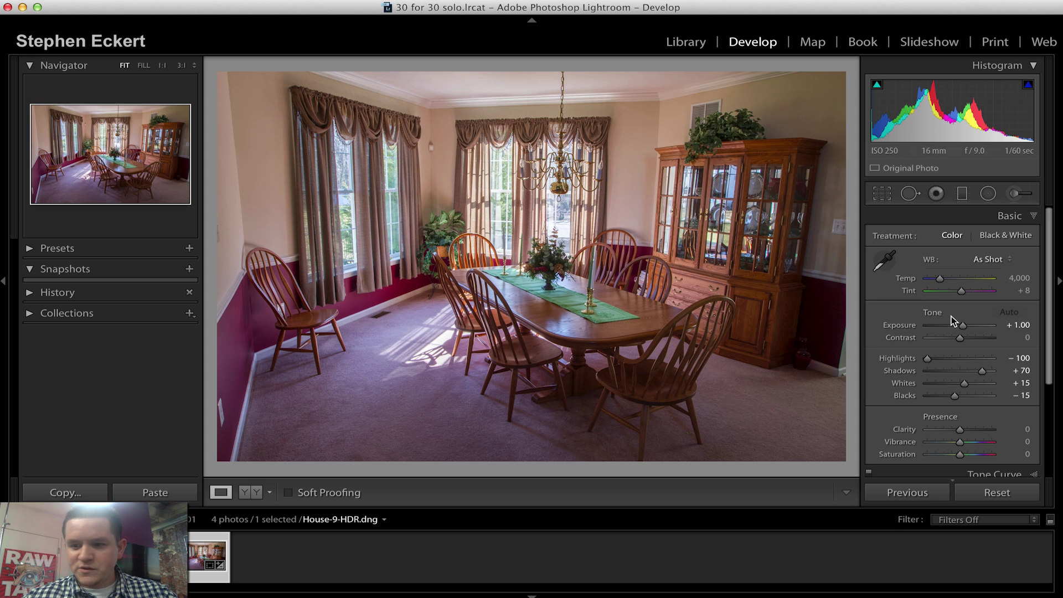
# Adjust Exposure to +0.80 and pull Highlights down to −100
pyautogui.moveTo(963, 325); pyautogui.dragTo(961, 326)
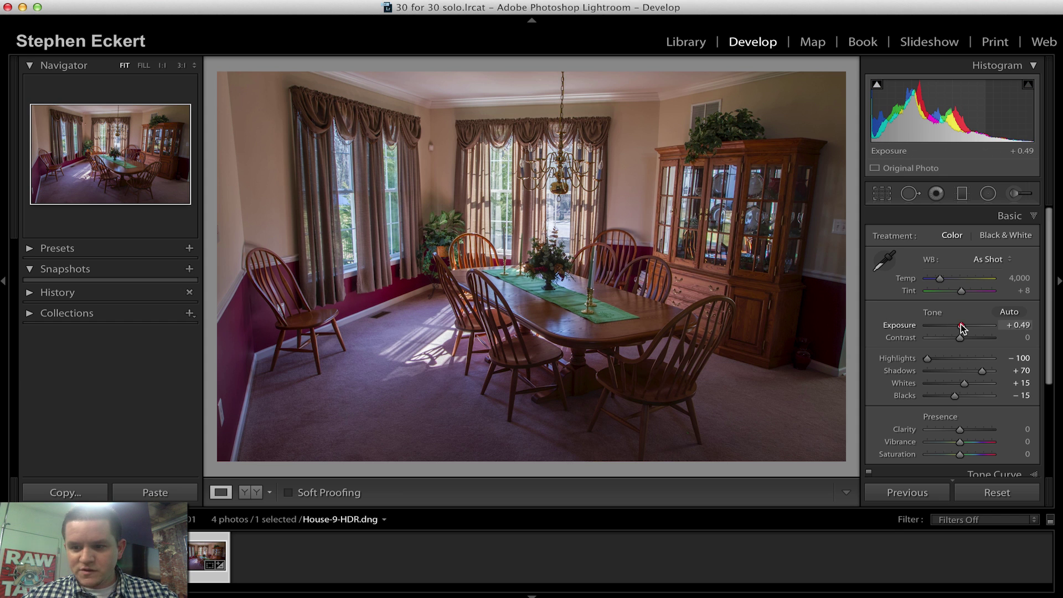
pyautogui.moveTo(961, 326); pyautogui.dragTo(960, 325)
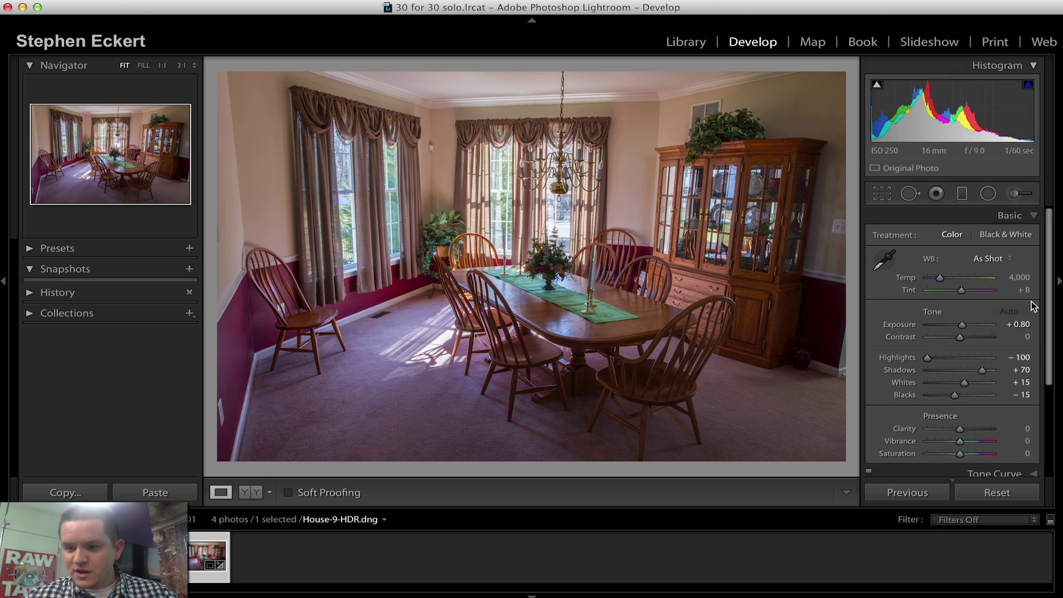
pyautogui.scroll(-1, 1030, 301)
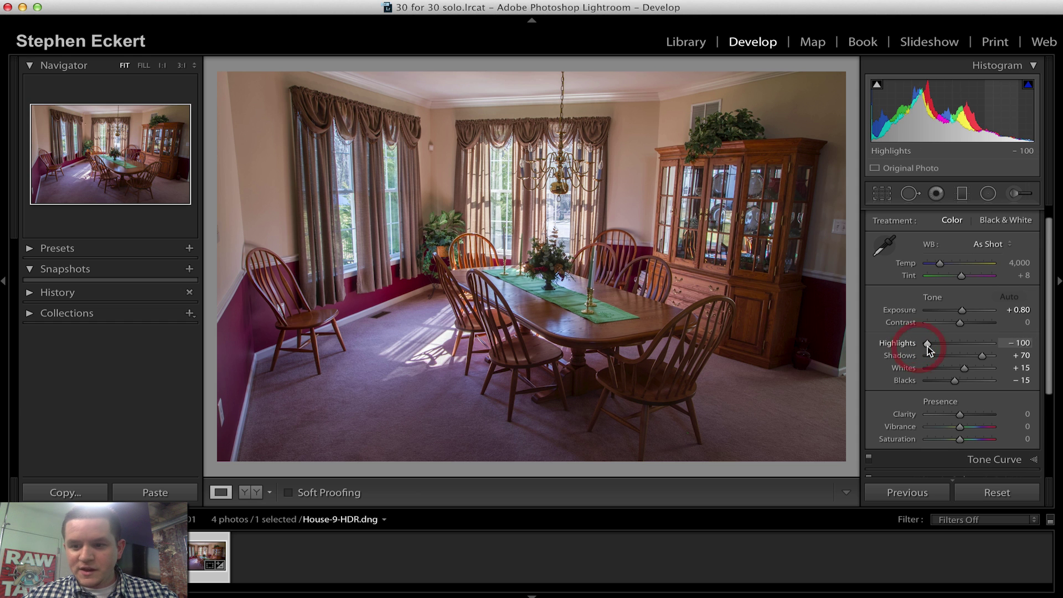
pyautogui.moveTo(928, 345)
pyautogui.mouseDown()
pyautogui.moveTo(939, 349)
pyautogui.moveTo(909, 348)
pyautogui.mouseUp()
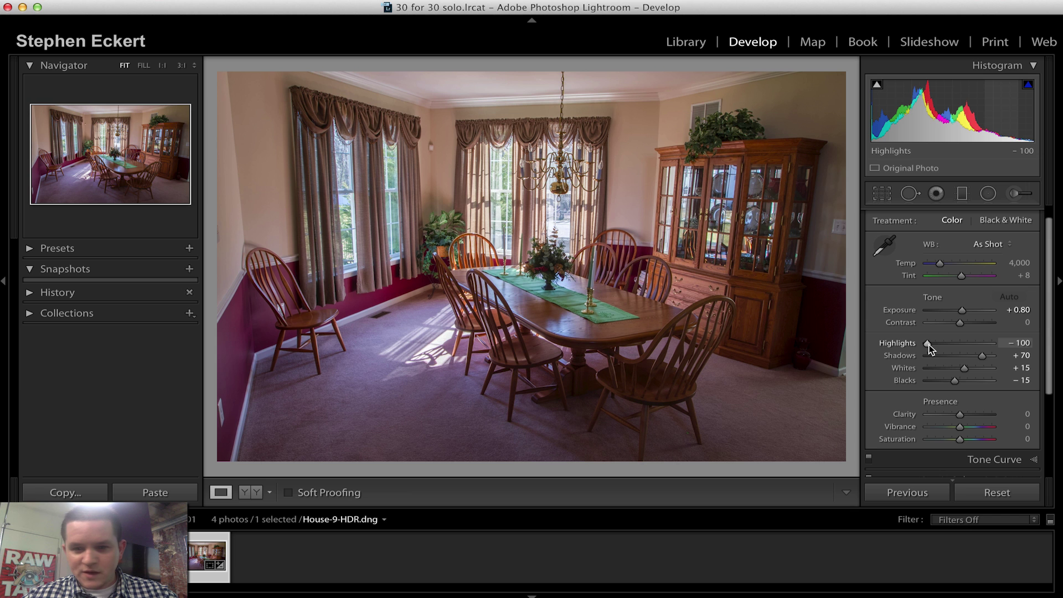
# Set Shadows +68, Whites +20 and Blacks −20 while checking clipping
pyautogui.keyDown('alt'); pyautogui.click(981, 359); pyautogui.keyUp('alt')
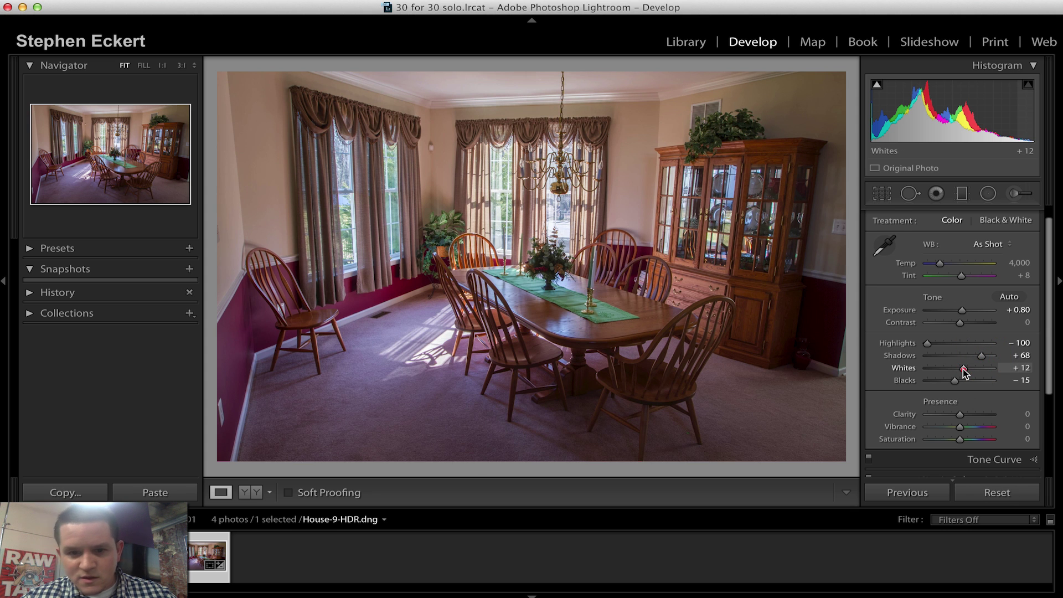
pyautogui.click(964, 369)
pyautogui.keyDown('alt'); pyautogui.click(964, 370); pyautogui.keyUp('alt')
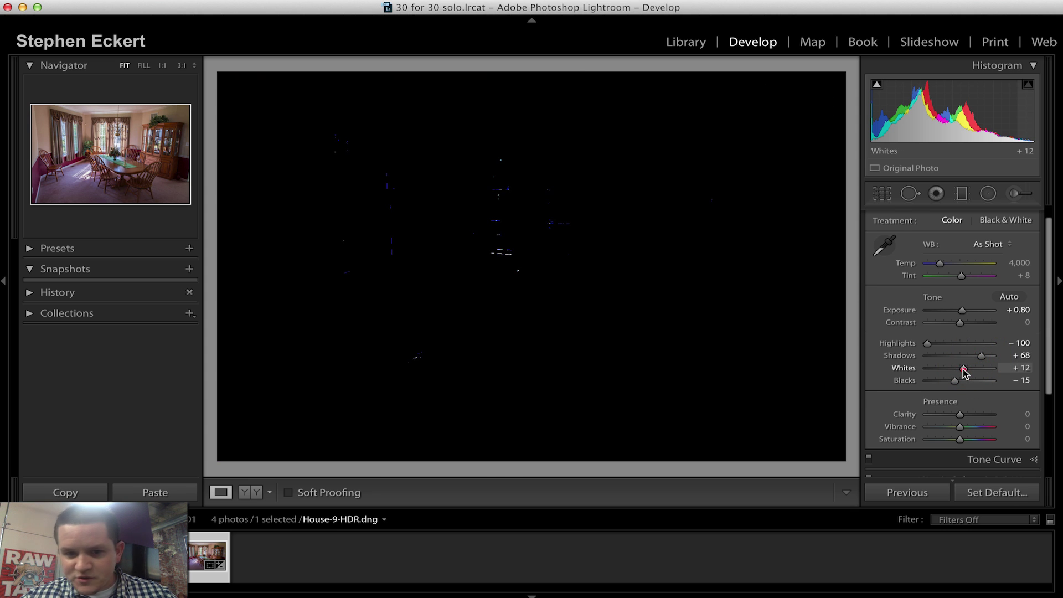
pyautogui.moveTo(964, 370); pyautogui.dragTo(966, 369)
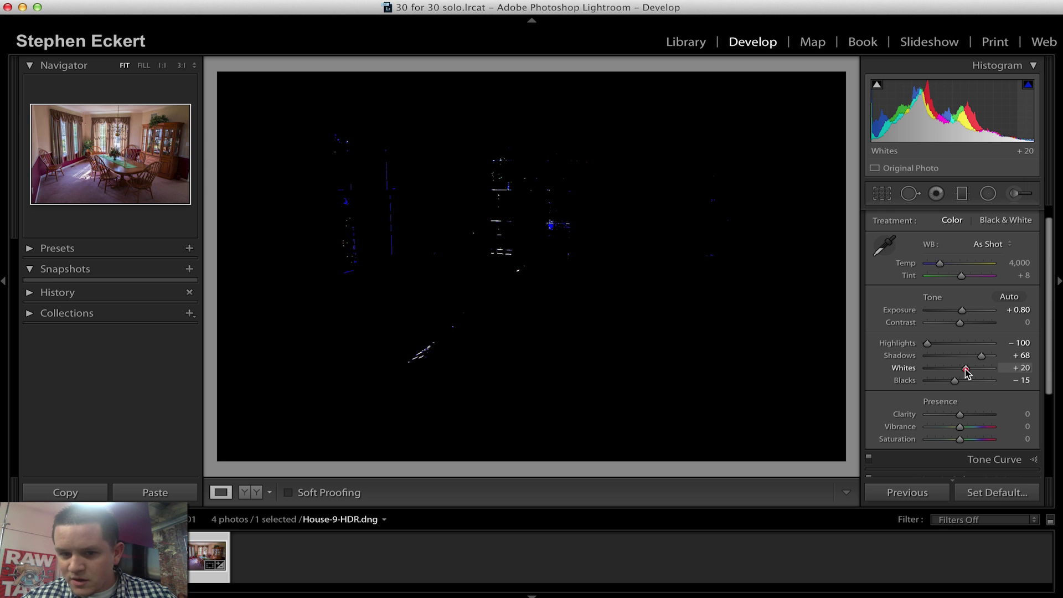
pyautogui.moveTo(965, 369); pyautogui.dragTo(965, 370)
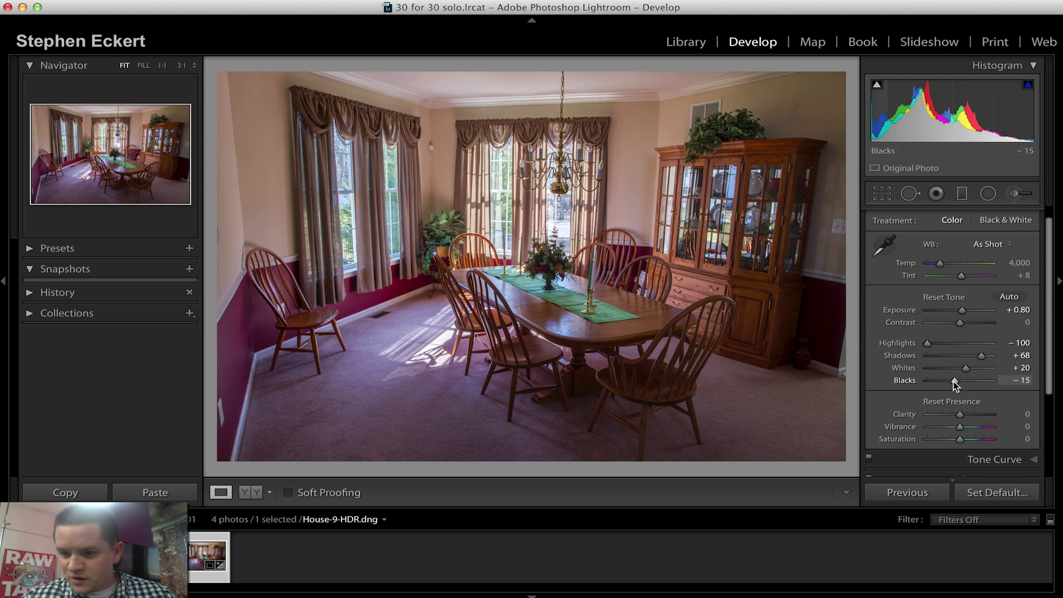
pyautogui.moveTo(953, 381); pyautogui.dragTo(953, 381)
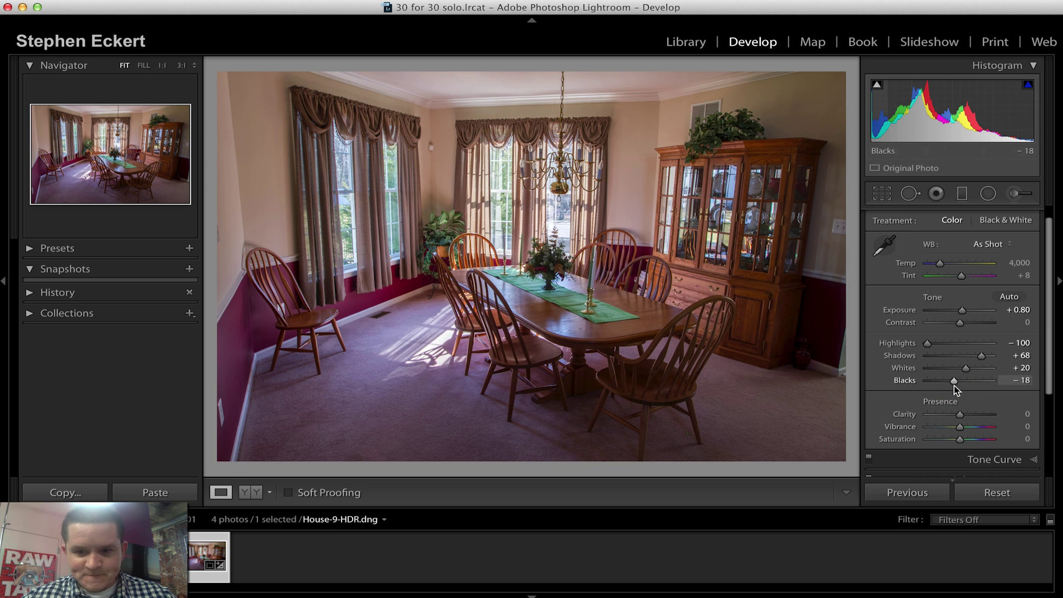
pyautogui.moveTo(953, 385); pyautogui.dragTo(952, 385)
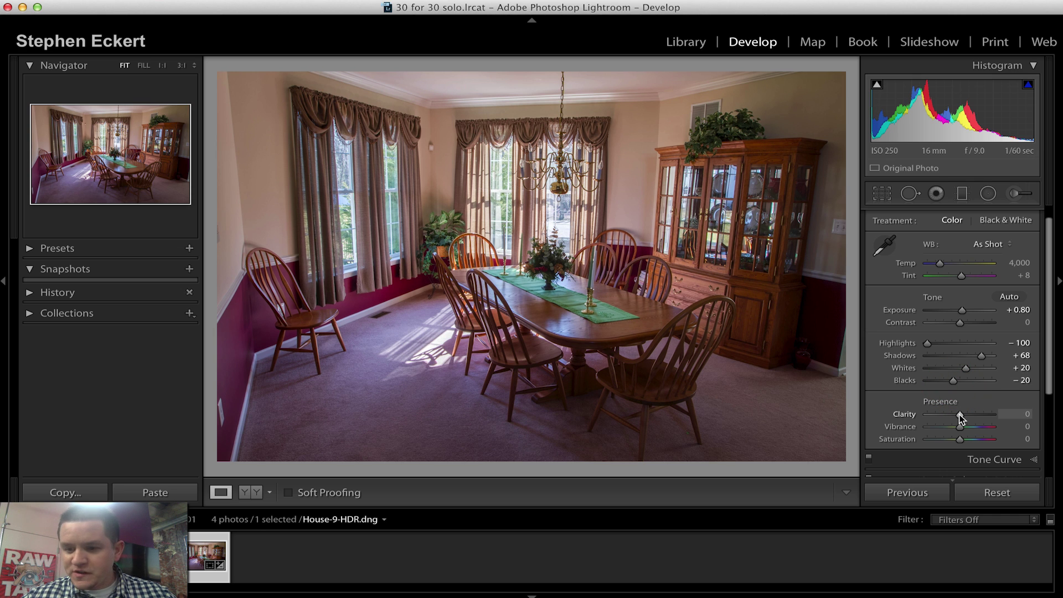
# In Presence, set Clarity to −15, Vibrance to +20 and Saturation to +3
pyautogui.press('alt')
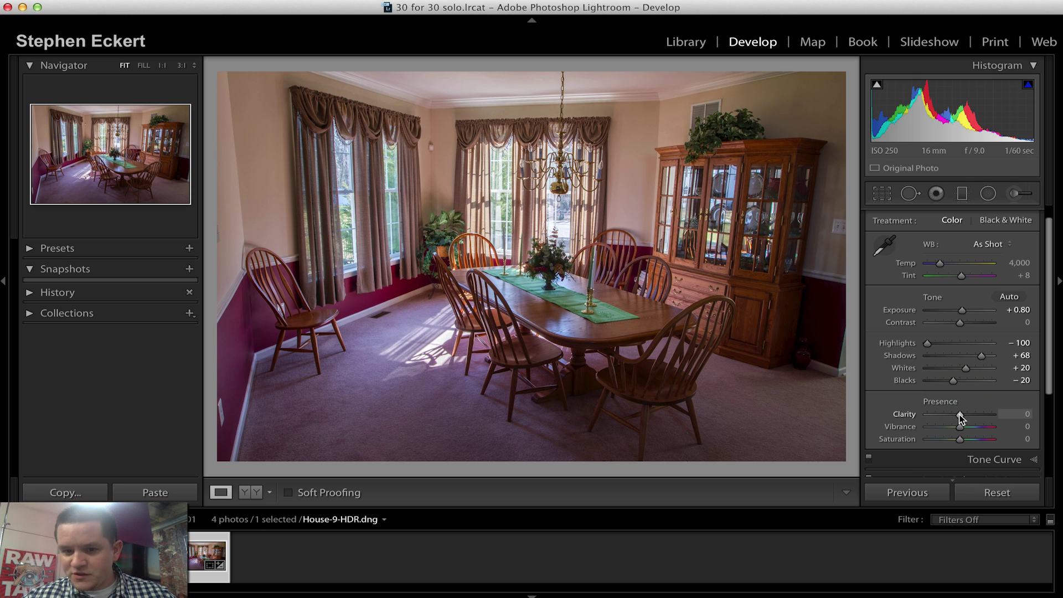
pyautogui.moveTo(959, 414); pyautogui.dragTo(954, 416)
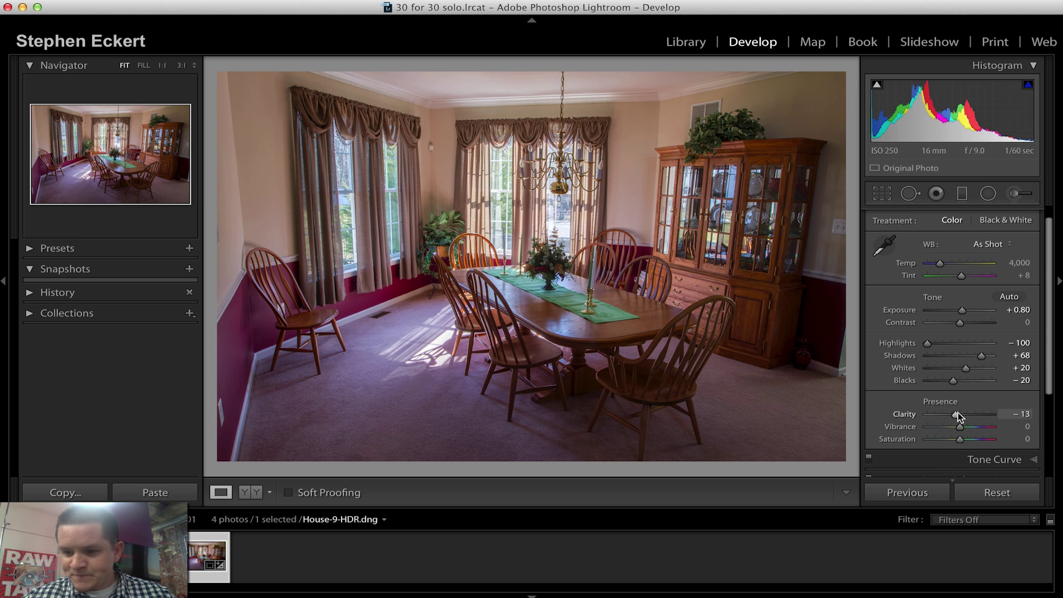
pyautogui.moveTo(957, 413)
pyautogui.mouseDown()
pyautogui.moveTo(969, 414)
pyautogui.moveTo(955, 416)
pyautogui.mouseUp()
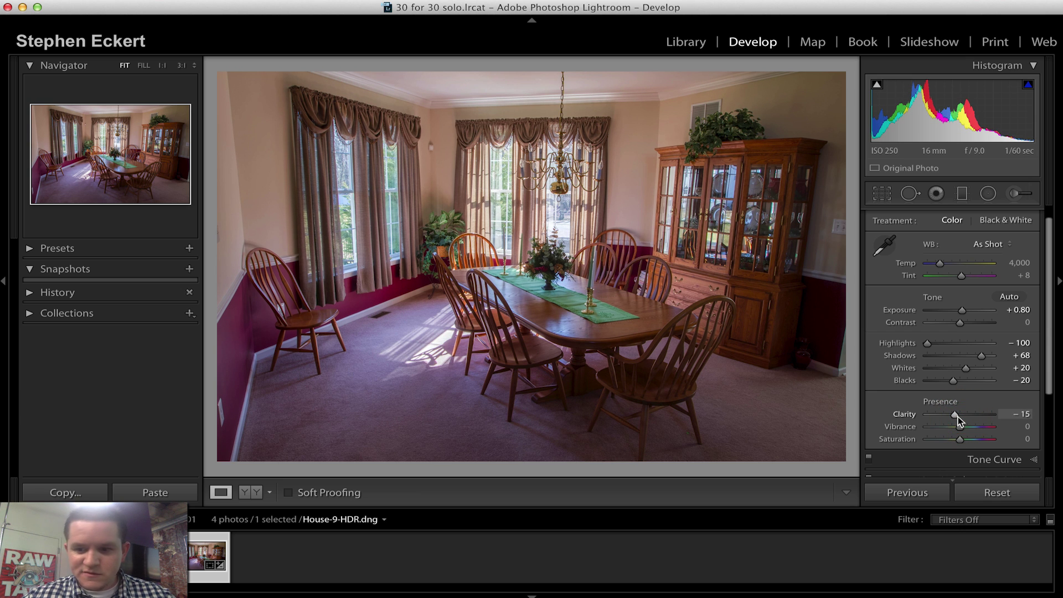
pyautogui.moveTo(962, 427); pyautogui.dragTo(964, 429)
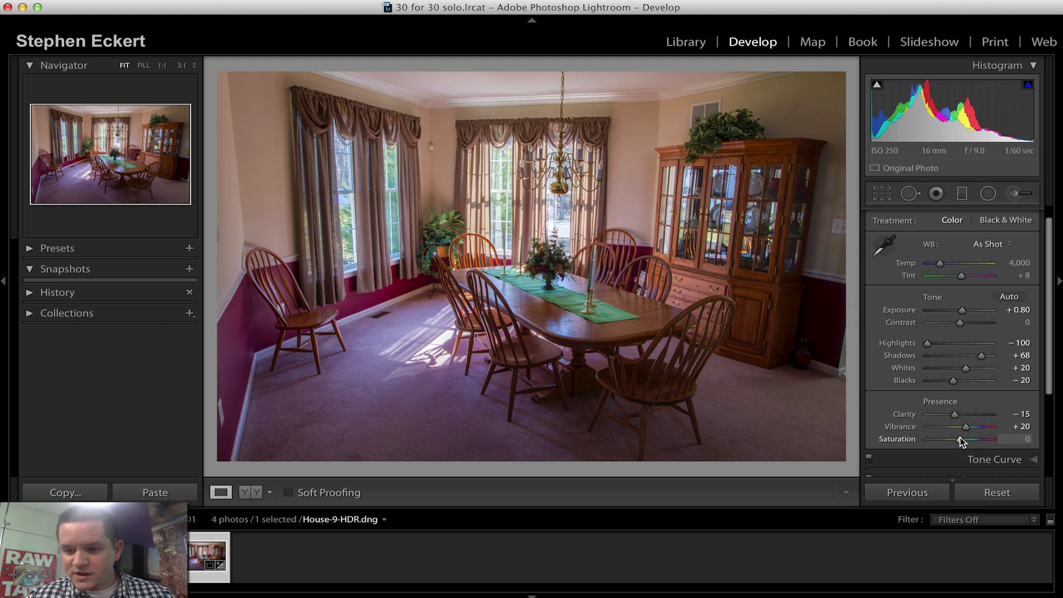
pyautogui.moveTo(960, 437); pyautogui.dragTo(961, 436)
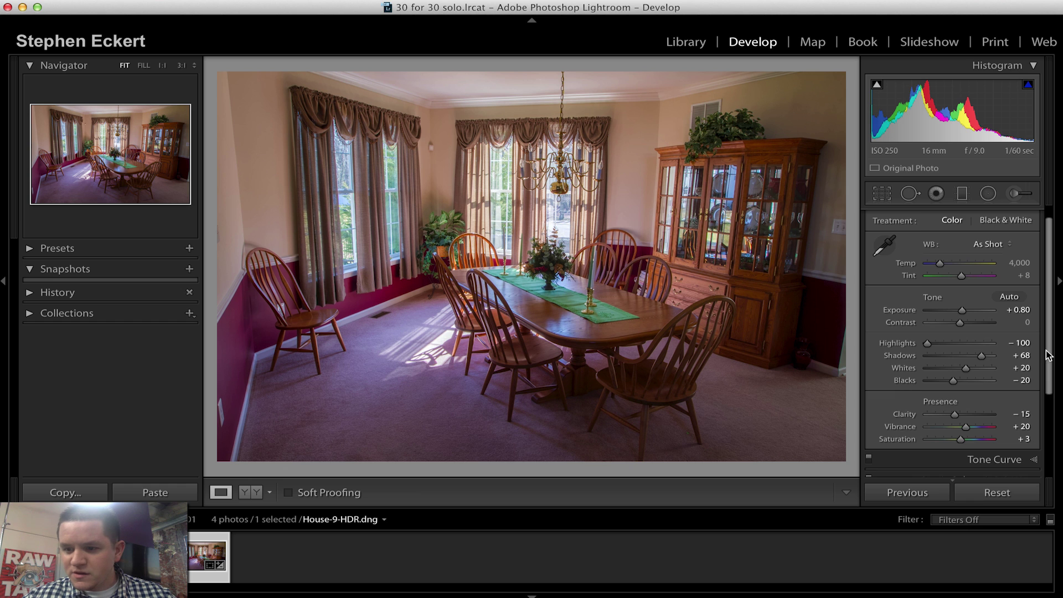
pyautogui.scroll(-5, 1037, 408)
# Expand the Tone Curve, widen the region split points and raise the Highlights region
pyautogui.click(1002, 374)
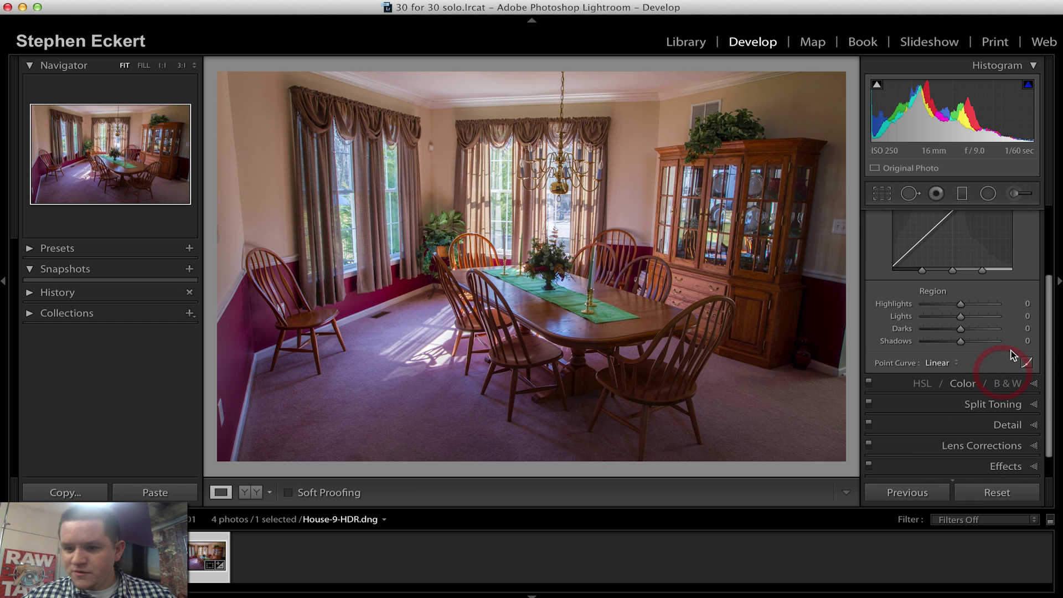
pyautogui.moveTo(1048, 285); pyautogui.dragTo(1049, 232)
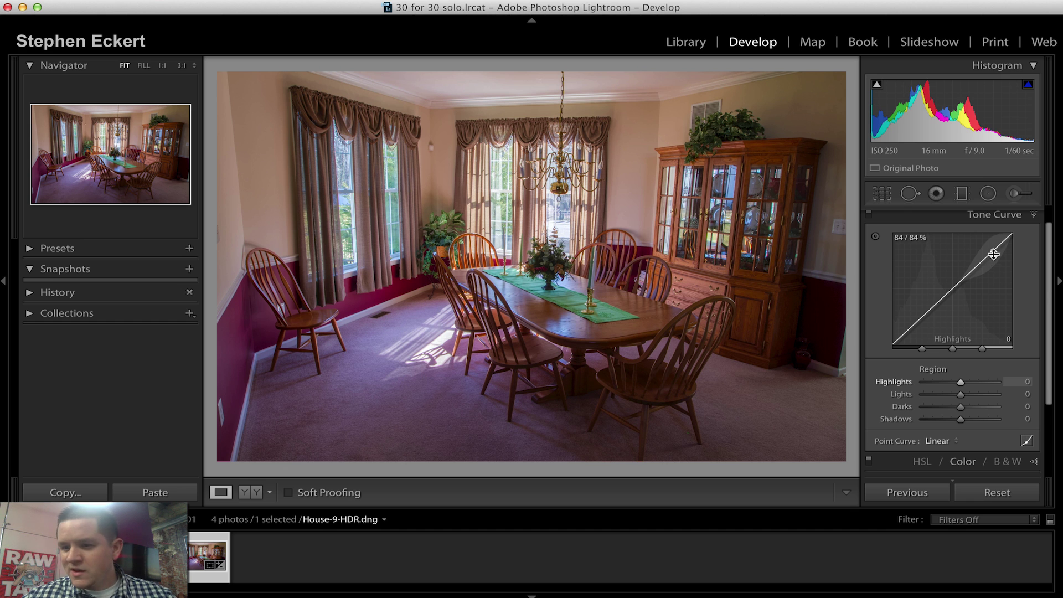
pyautogui.moveTo(983, 348); pyautogui.dragTo(1000, 347)
pyautogui.moveTo(922, 348); pyautogui.dragTo(915, 347)
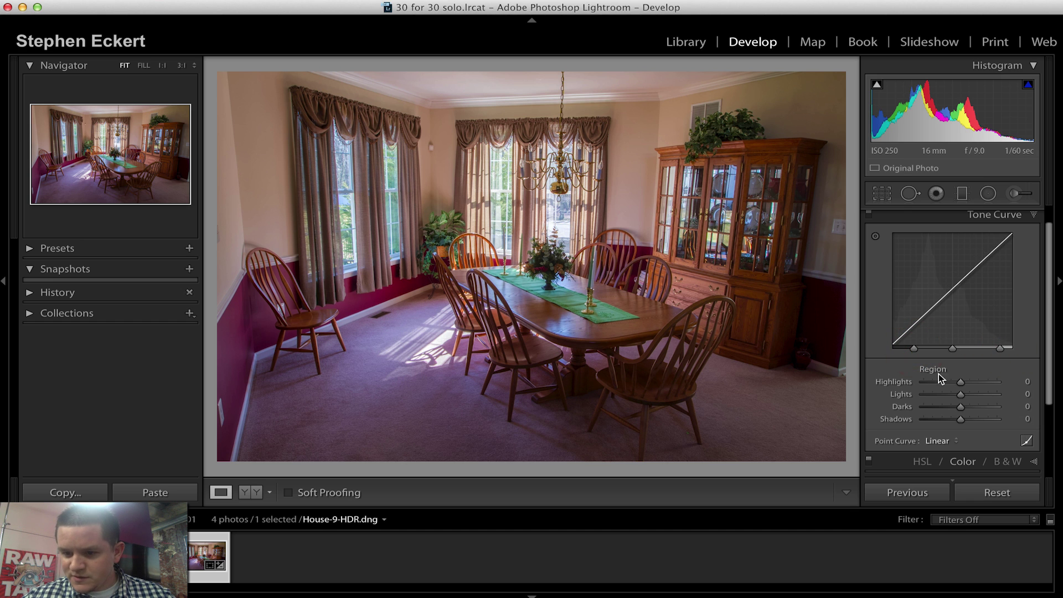
pyautogui.moveTo(960, 382); pyautogui.dragTo(958, 419)
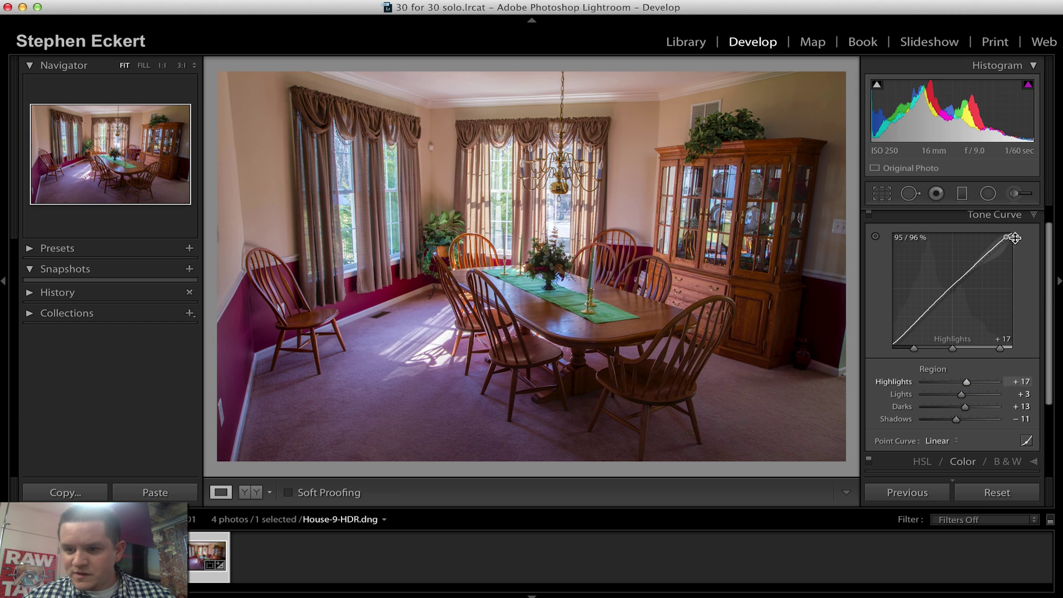
# Compare the tone curve on and off, then settle Highlights at +13
pyautogui.moveTo(1045, 256); pyautogui.dragTo(1046, 249)
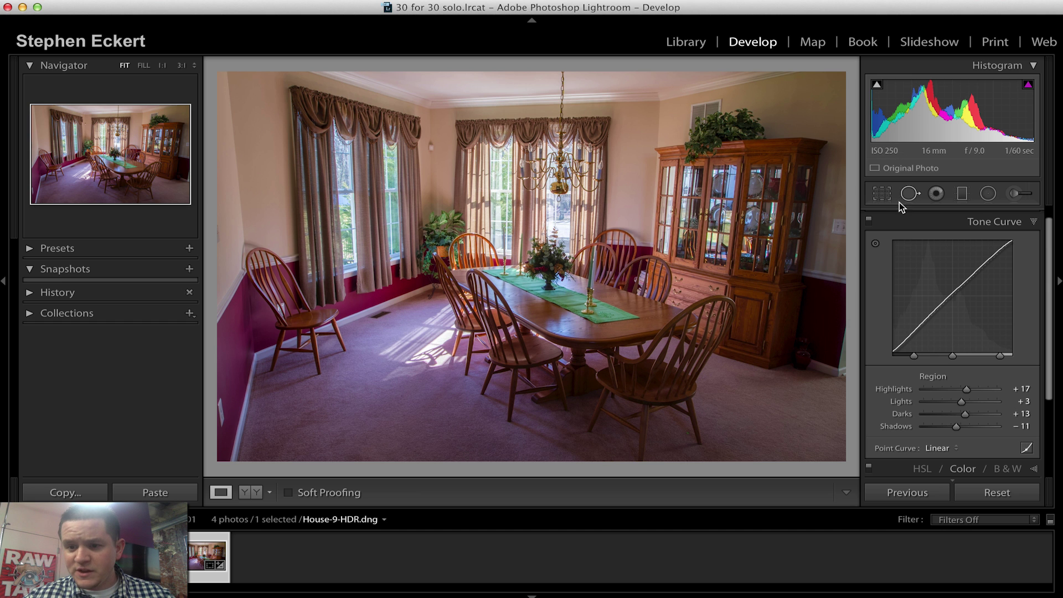
pyautogui.click(869, 220)
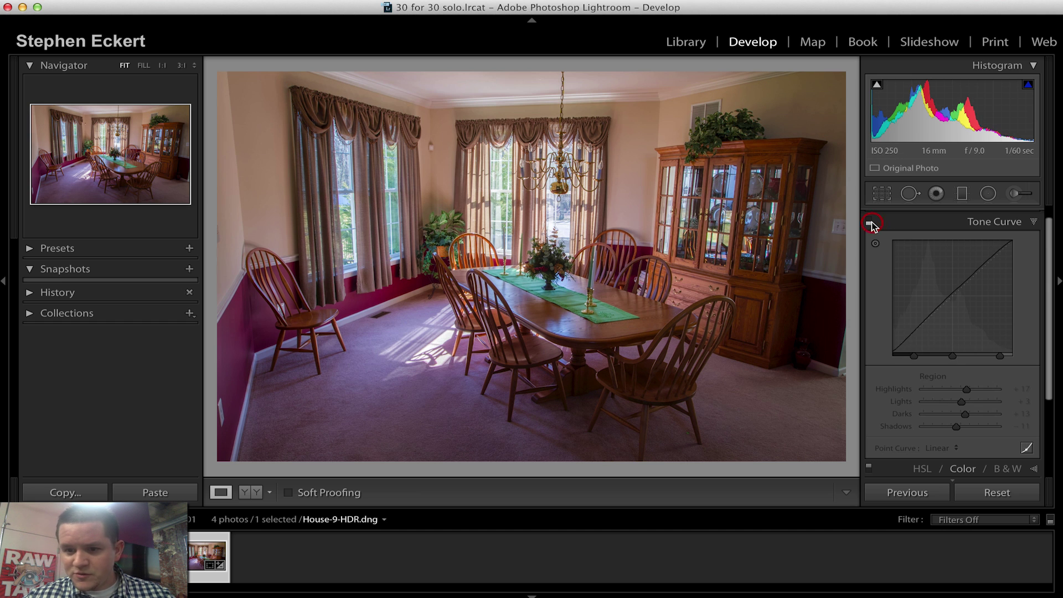
pyautogui.click(869, 220)
pyautogui.click(869, 220)
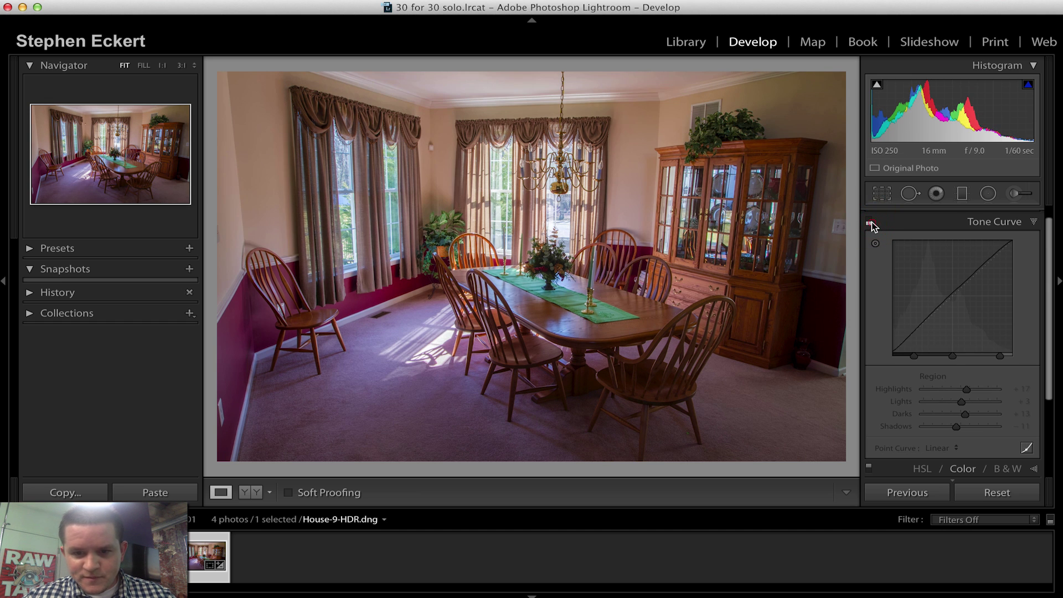
pyautogui.click(869, 220)
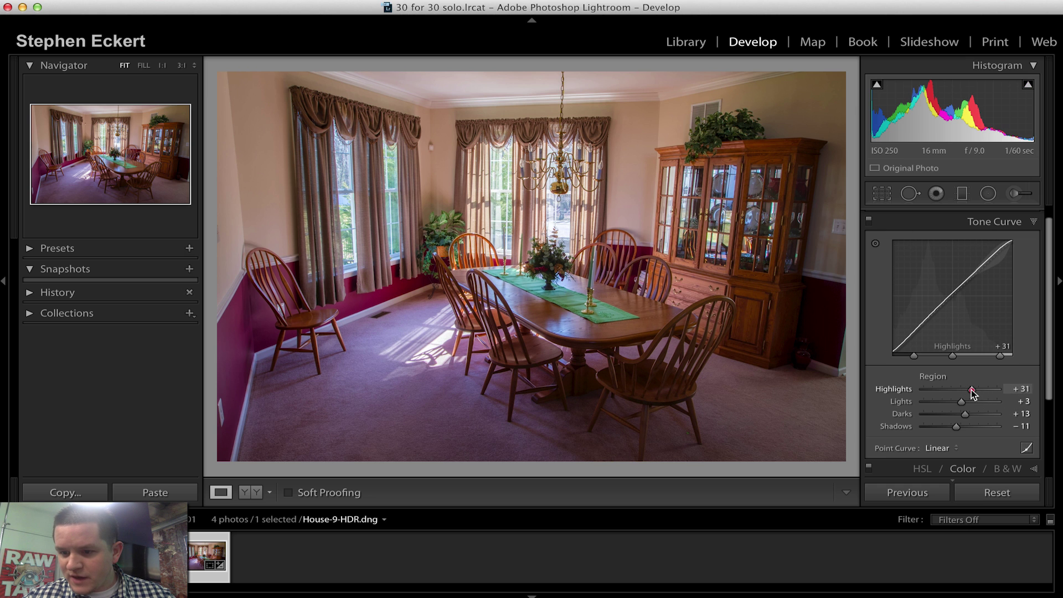
pyautogui.moveTo(970, 390); pyautogui.dragTo(968, 390)
pyautogui.scroll(-4, 1024, 382)
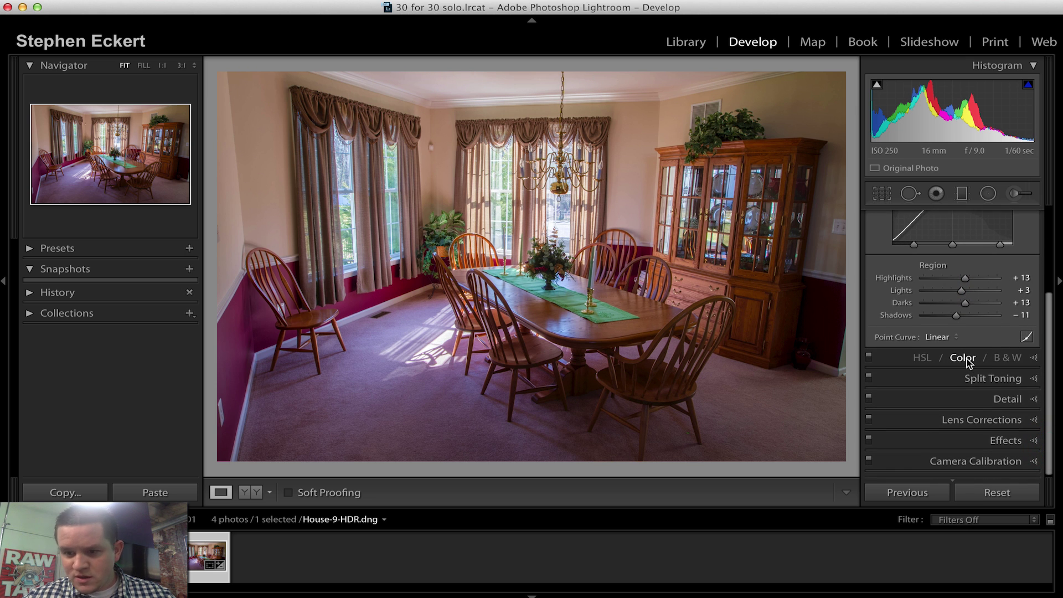
# In HSL Saturation, lower Red to −13 and Orange to −15
pyautogui.click(964, 358)
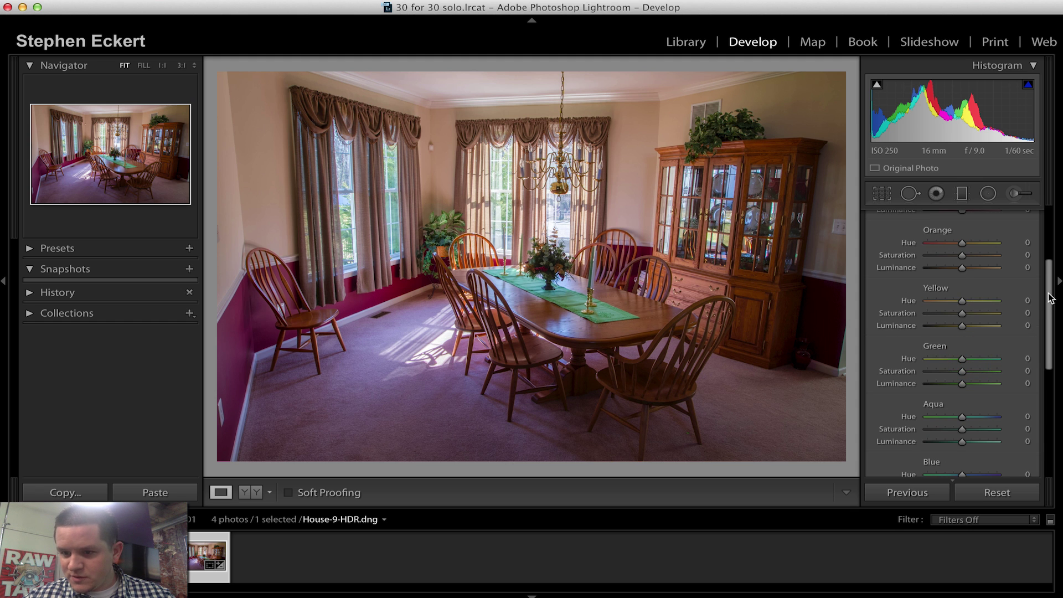
pyautogui.moveTo(1050, 299); pyautogui.dragTo(1051, 258)
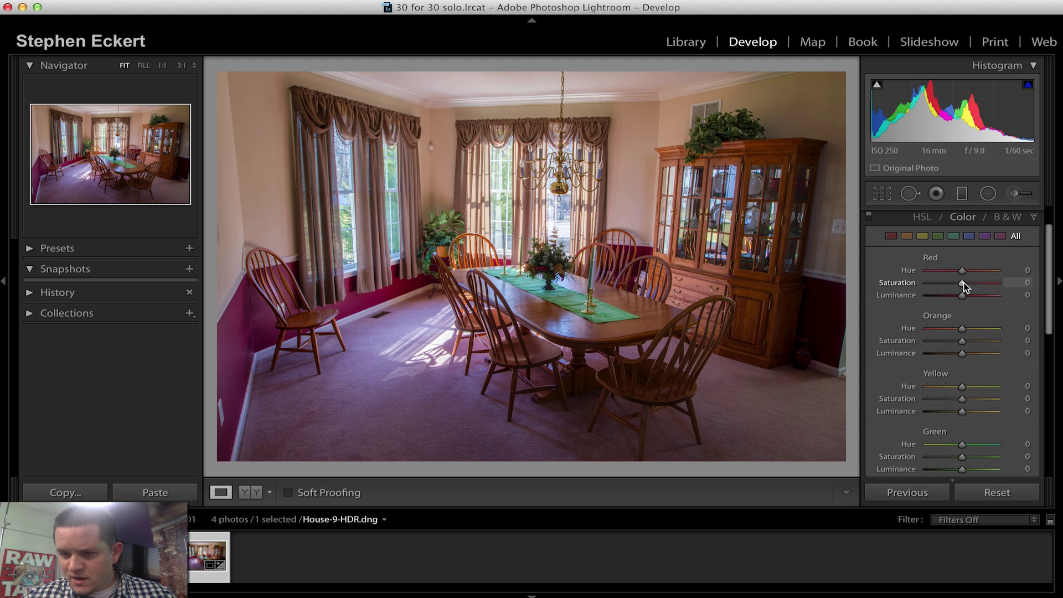
pyautogui.moveTo(964, 285); pyautogui.dragTo(964, 286)
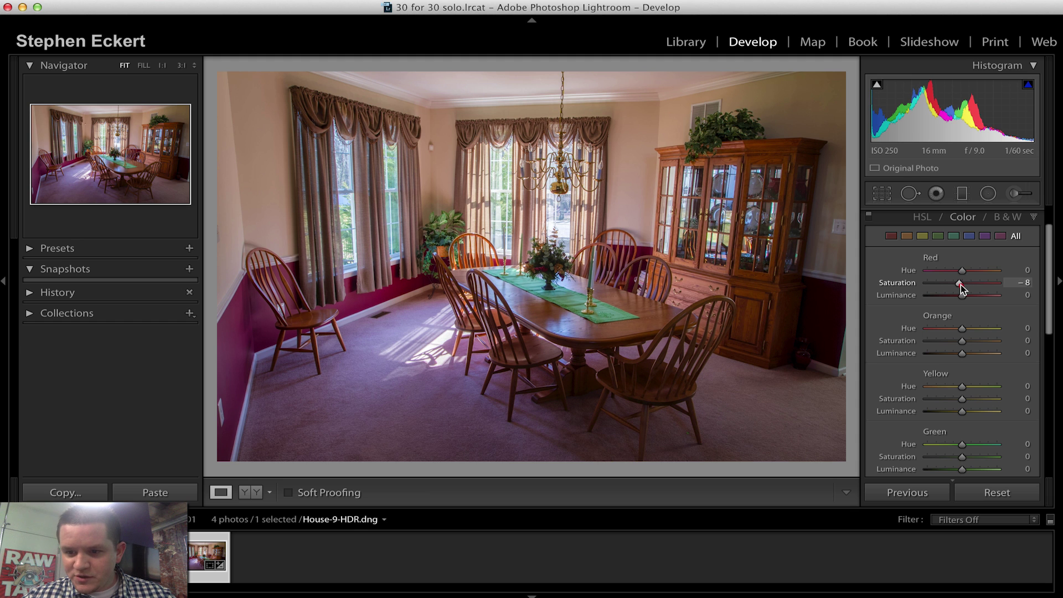
pyautogui.moveTo(960, 286)
pyautogui.mouseDown()
pyautogui.moveTo(915, 287)
pyautogui.moveTo(1051, 288)
pyautogui.moveTo(959, 284)
pyautogui.mouseUp()
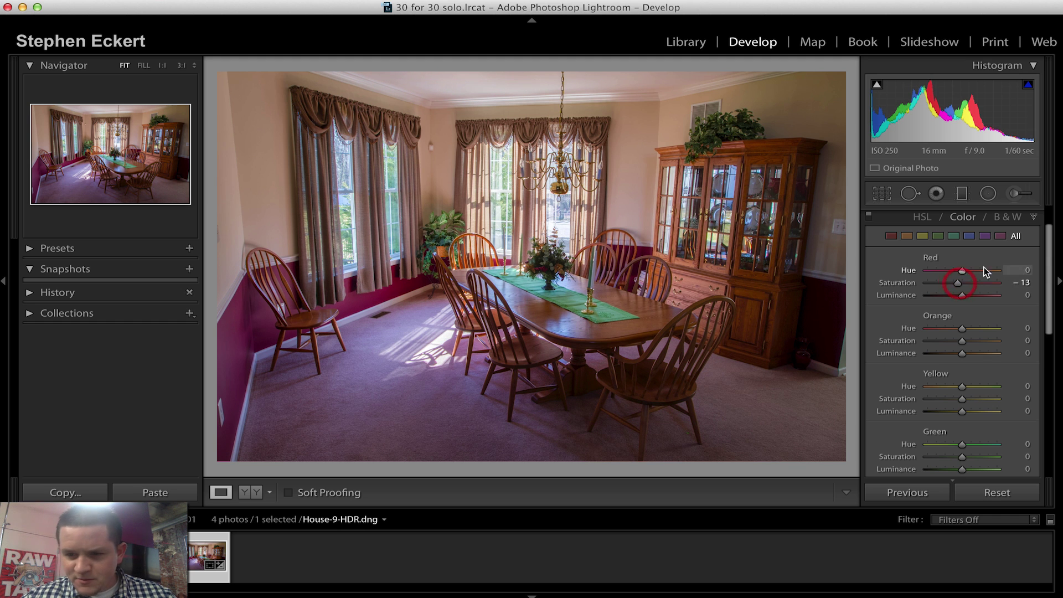
pyautogui.moveTo(964, 340); pyautogui.dragTo(961, 340)
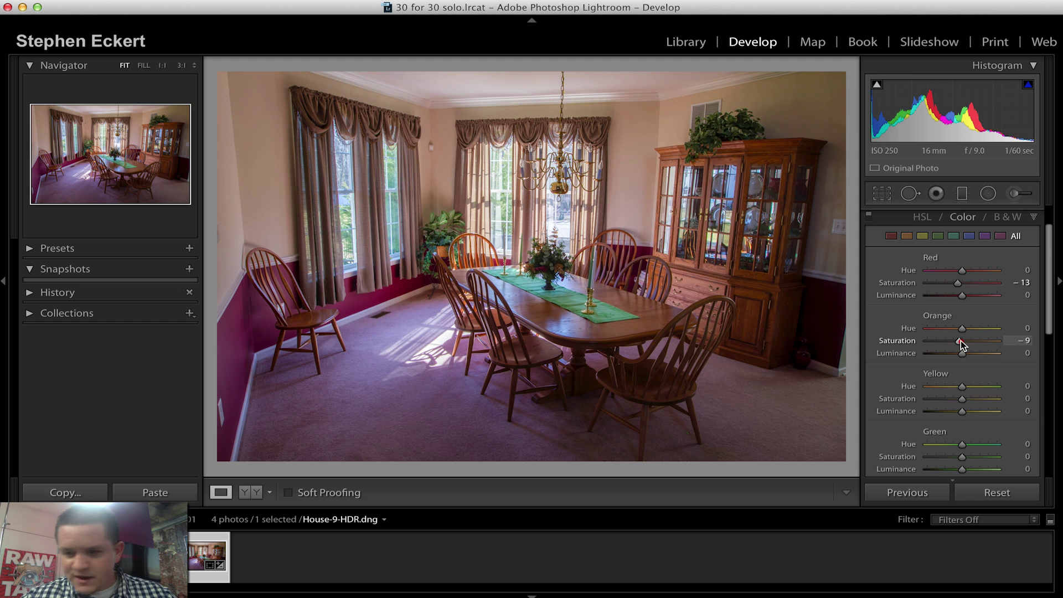
pyautogui.moveTo(961, 341)
pyautogui.mouseDown()
pyautogui.moveTo(945, 344)
pyautogui.moveTo(958, 344)
pyautogui.mouseUp()
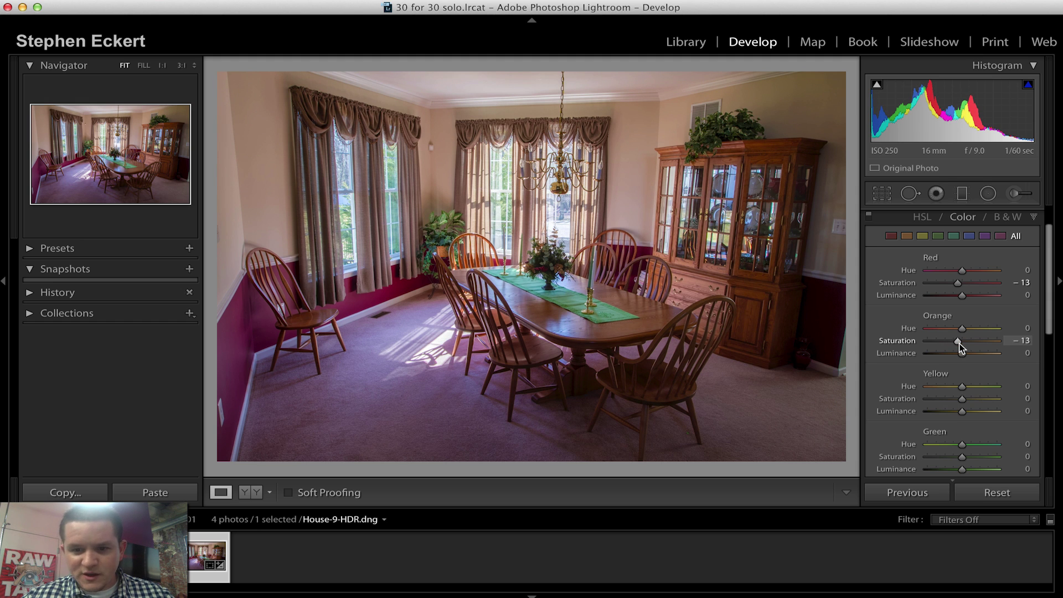
pyautogui.moveTo(958, 344); pyautogui.dragTo(966, 352)
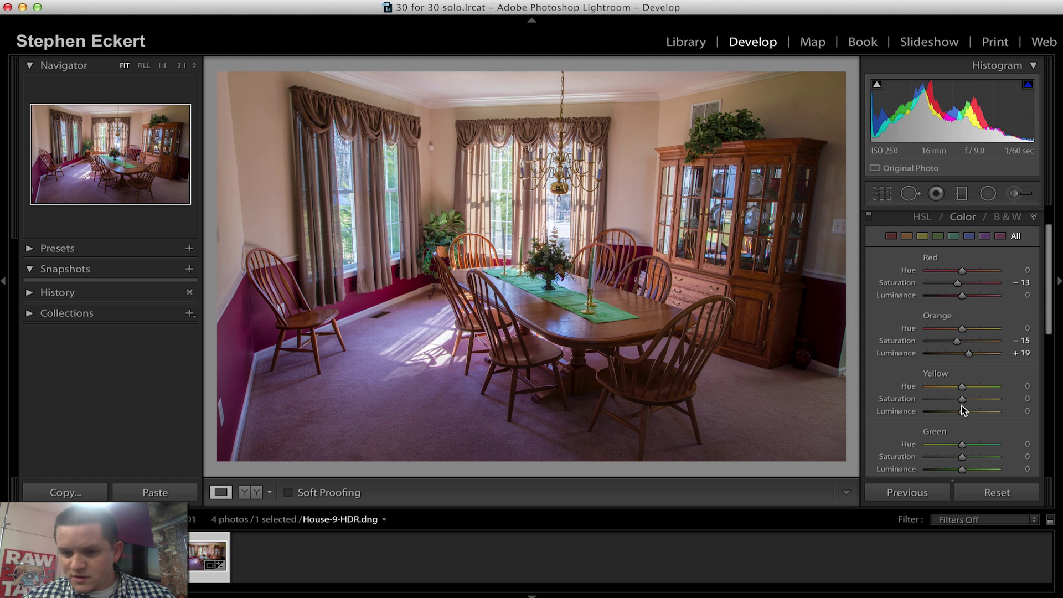
# Set Yellow −57, Green +17, Aqua −26 and Blue −32 saturation
pyautogui.moveTo(962, 400)
pyautogui.mouseDown()
pyautogui.moveTo(932, 403)
pyautogui.moveTo(941, 400)
pyautogui.mouseUp()
pyautogui.moveTo(1049, 335); pyautogui.dragTo(1049, 357)
pyautogui.moveTo(962, 405); pyautogui.dragTo(968, 406)
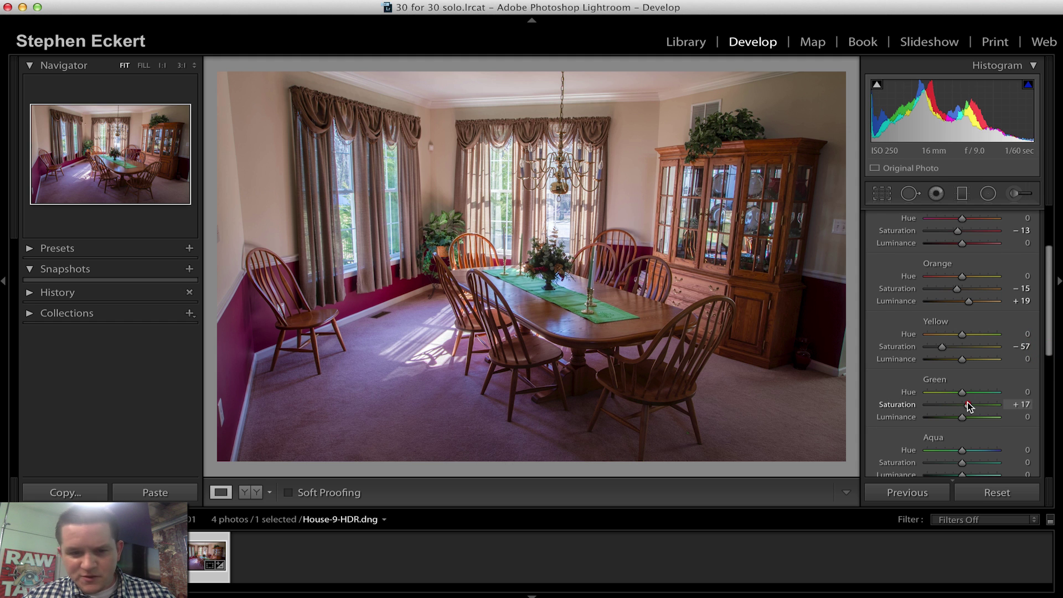
pyautogui.moveTo(1048, 339); pyautogui.dragTo(1048, 377)
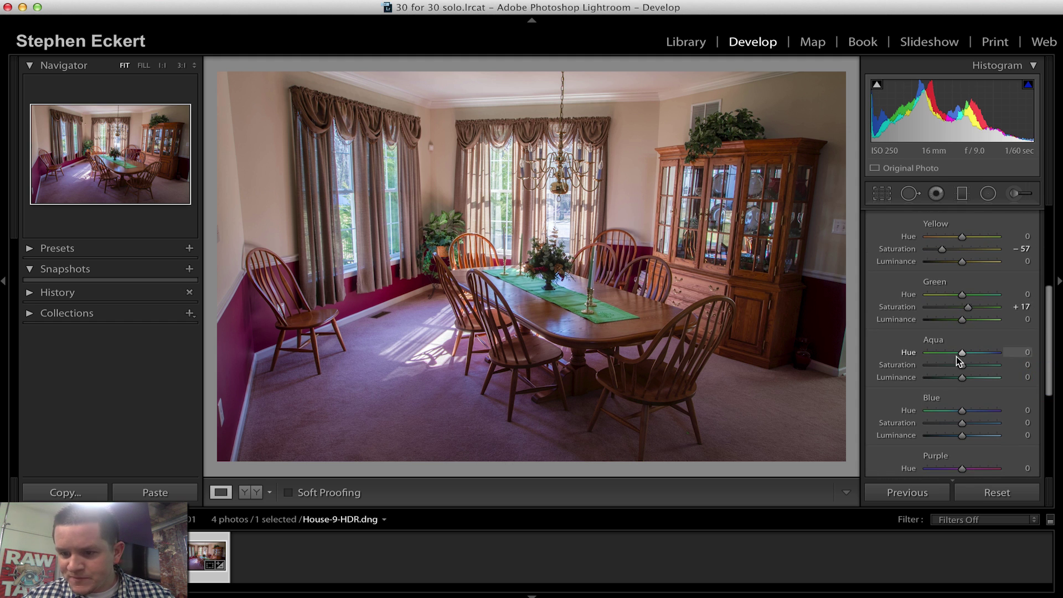
pyautogui.moveTo(962, 366)
pyautogui.mouseDown()
pyautogui.moveTo(898, 367)
pyautogui.moveTo(989, 368)
pyautogui.moveTo(927, 366)
pyautogui.moveTo(953, 367)
pyautogui.mouseUp()
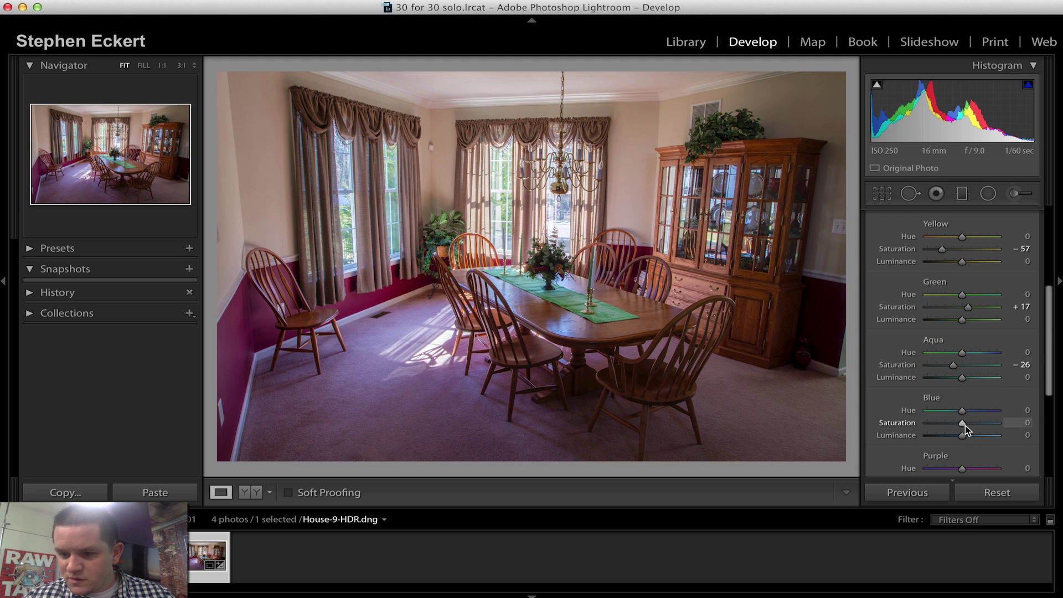
pyautogui.moveTo(963, 423)
pyautogui.mouseDown()
pyautogui.moveTo(991, 423)
pyautogui.moveTo(917, 429)
pyautogui.moveTo(955, 427)
pyautogui.moveTo(951, 407)
pyautogui.moveTo(927, 412)
pyautogui.moveTo(953, 412)
pyautogui.mouseUp()
# Adjust Magenta saturation to +6
pyautogui.scroll(-3, 953, 420)
pyautogui.scroll(-3, 951, 387)
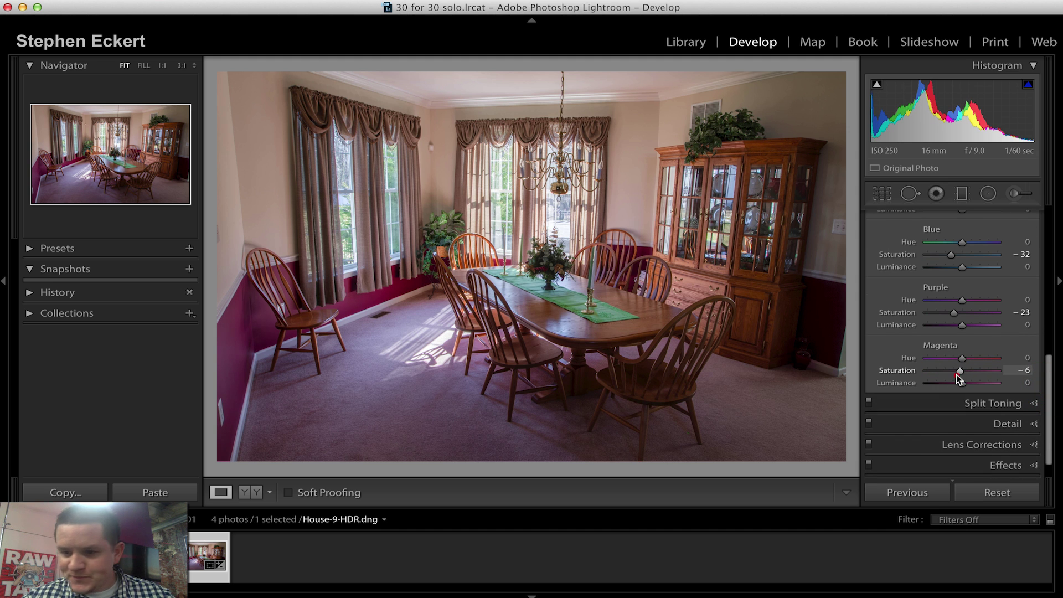
pyautogui.moveTo(955, 374); pyautogui.dragTo(964, 374)
pyautogui.moveTo(1046, 381); pyautogui.dragTo(1046, 398)
pyautogui.click(1007, 398)
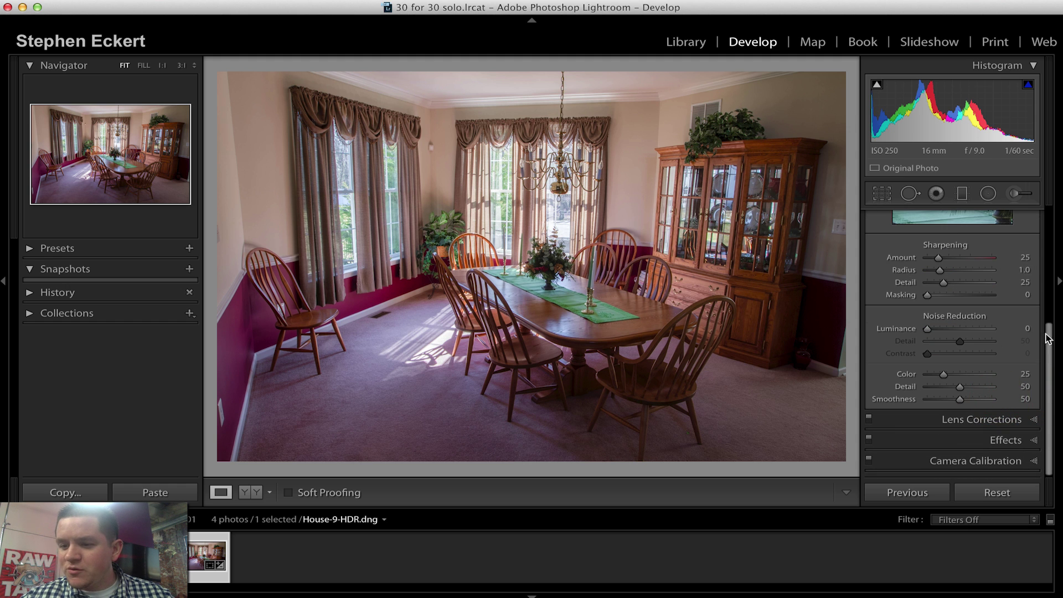
# Set Sharpening Amount 57, Detail 30 and Masking 56, previewing the mask
pyautogui.moveTo(1051, 341); pyautogui.dragTo(1051, 305)
pyautogui.moveTo(941, 325); pyautogui.dragTo(952, 328)
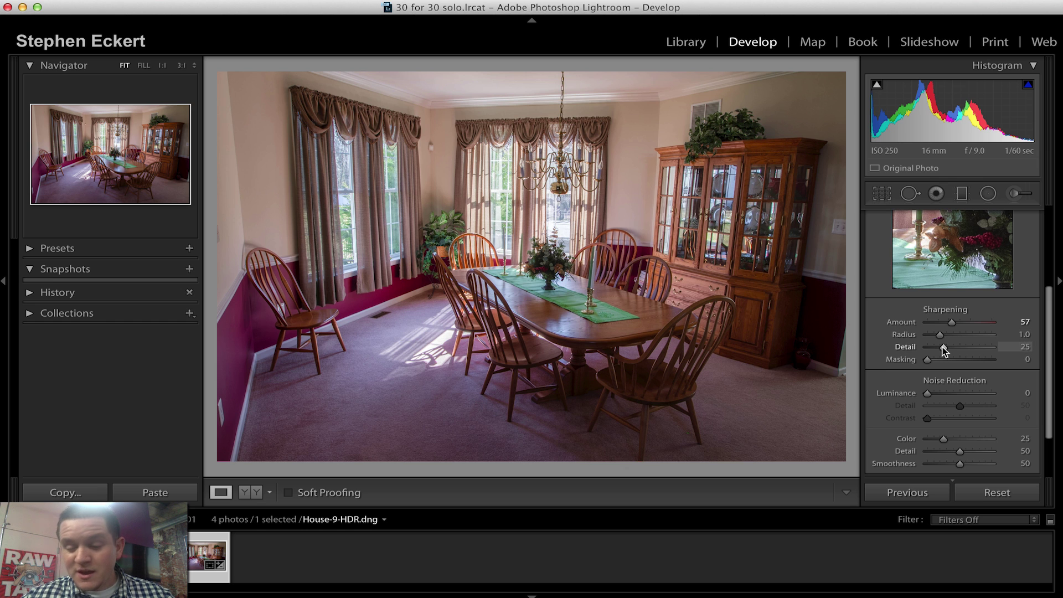
pyautogui.moveTo(944, 351); pyautogui.dragTo(947, 353)
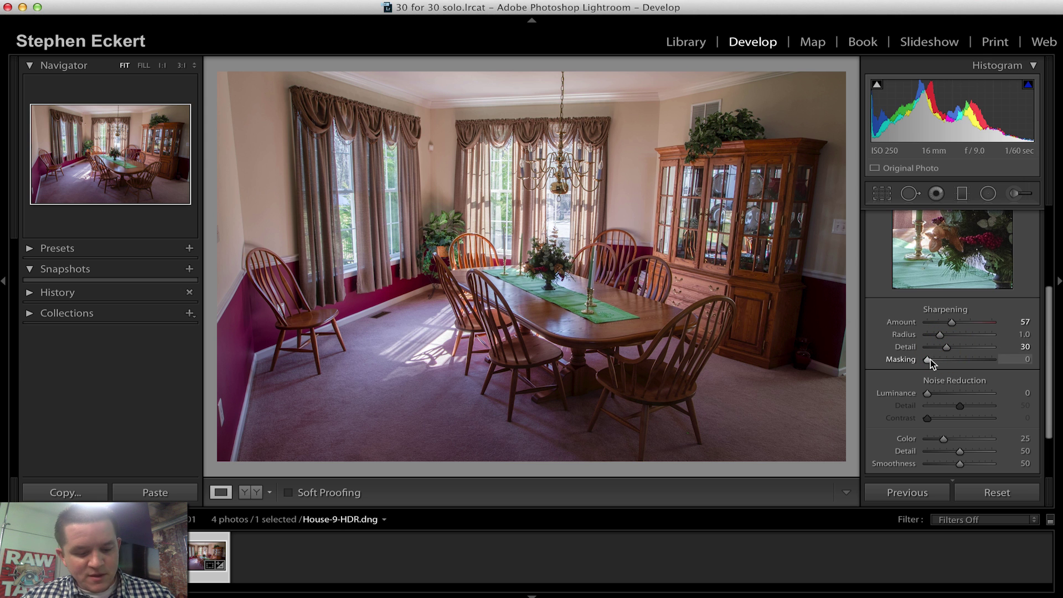
pyautogui.press('alt')
pyautogui.moveTo(932, 360); pyautogui.dragTo(967, 361)
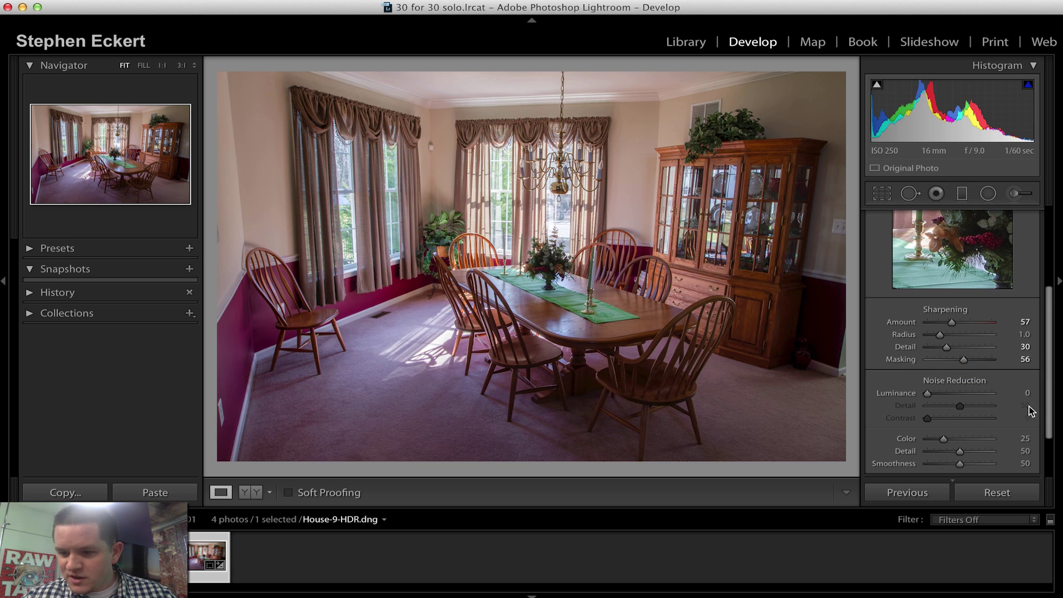
# Raise colour noise reduction to 28 with Detail 76 and Smoothness 79
pyautogui.scroll(-2, 1046, 409)
pyautogui.scroll(-2, 1046, 409)
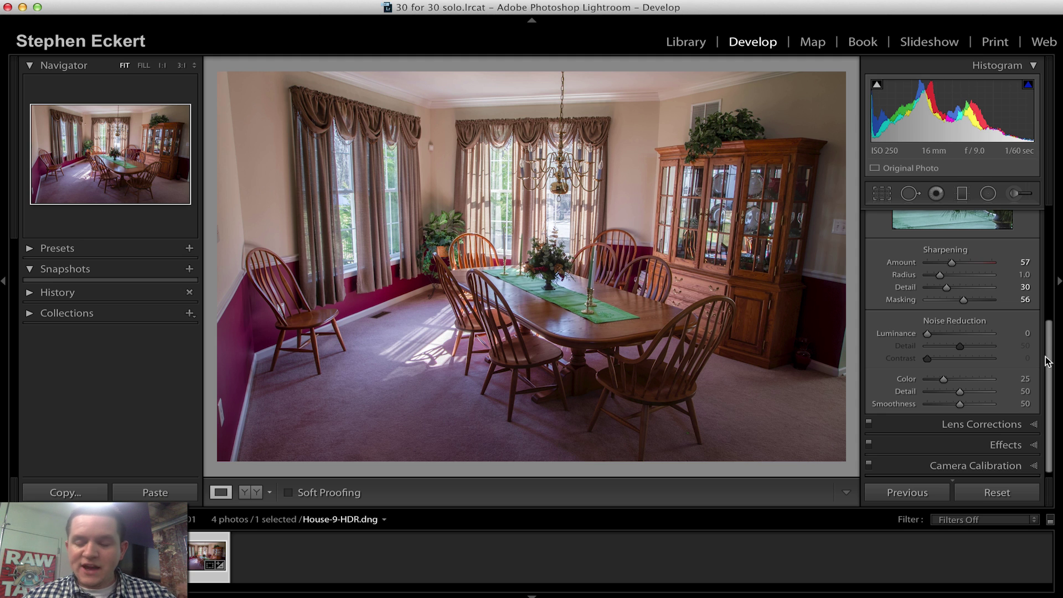
pyautogui.scroll(1, 1050, 359)
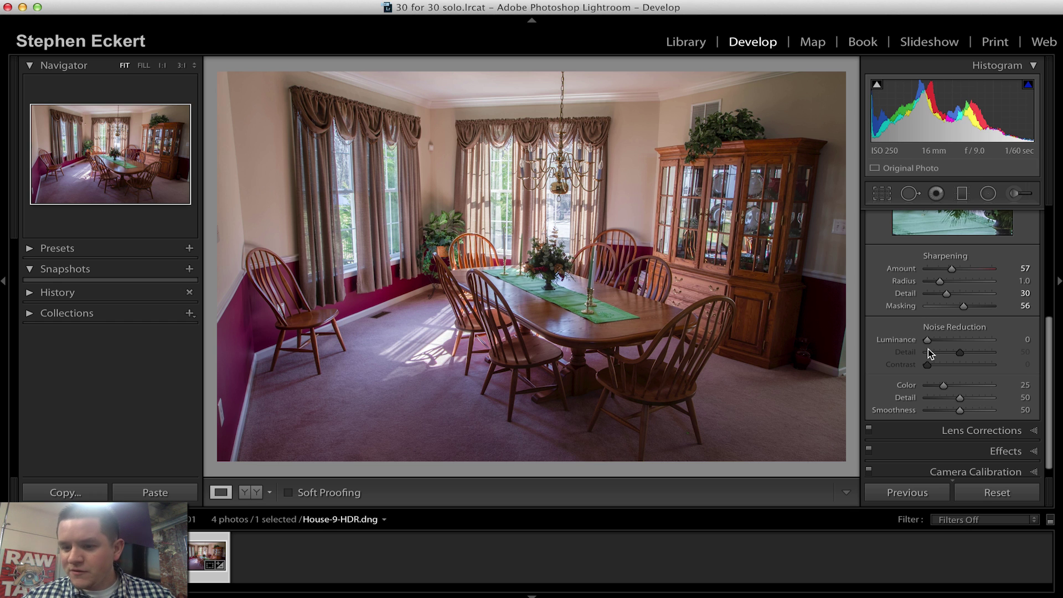
pyautogui.moveTo(946, 388); pyautogui.dragTo(977, 411)
pyautogui.scroll(-1, 1049, 372)
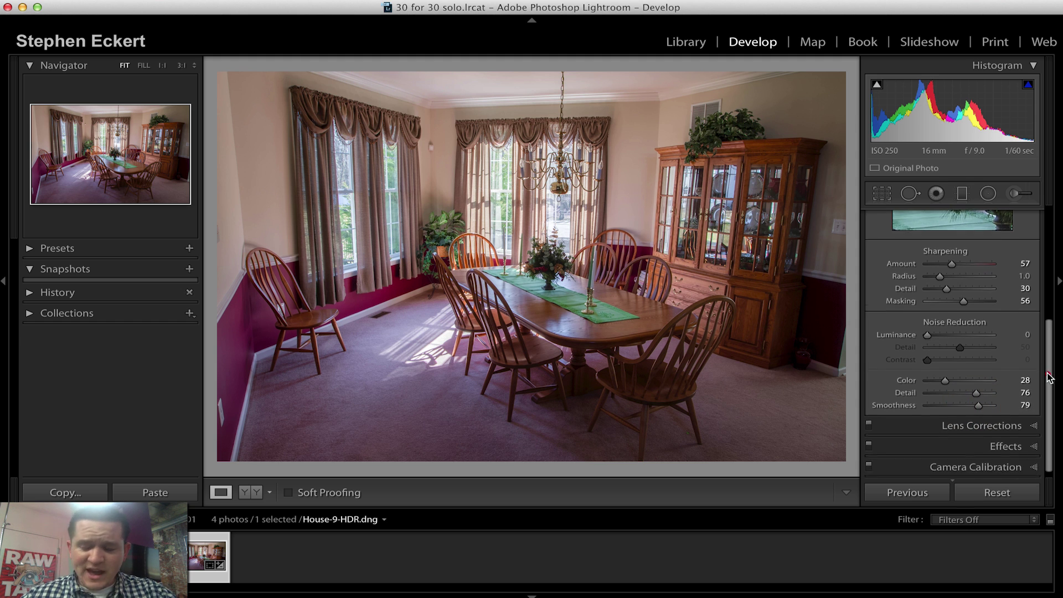
# Enable Lens Profile Corrections and try the Level upright correction
pyautogui.click(982, 422)
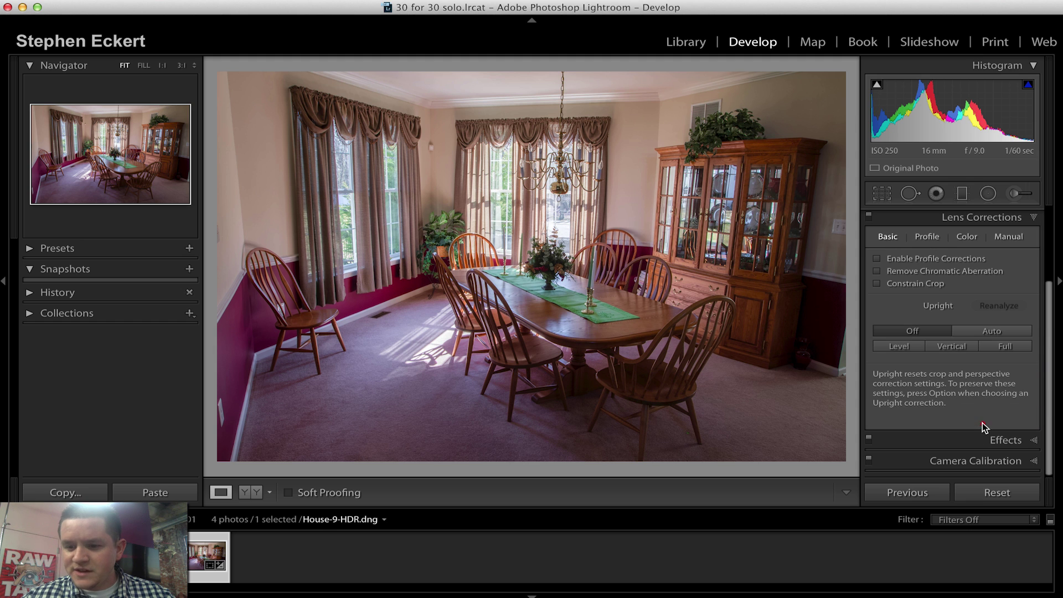
pyautogui.click(877, 258)
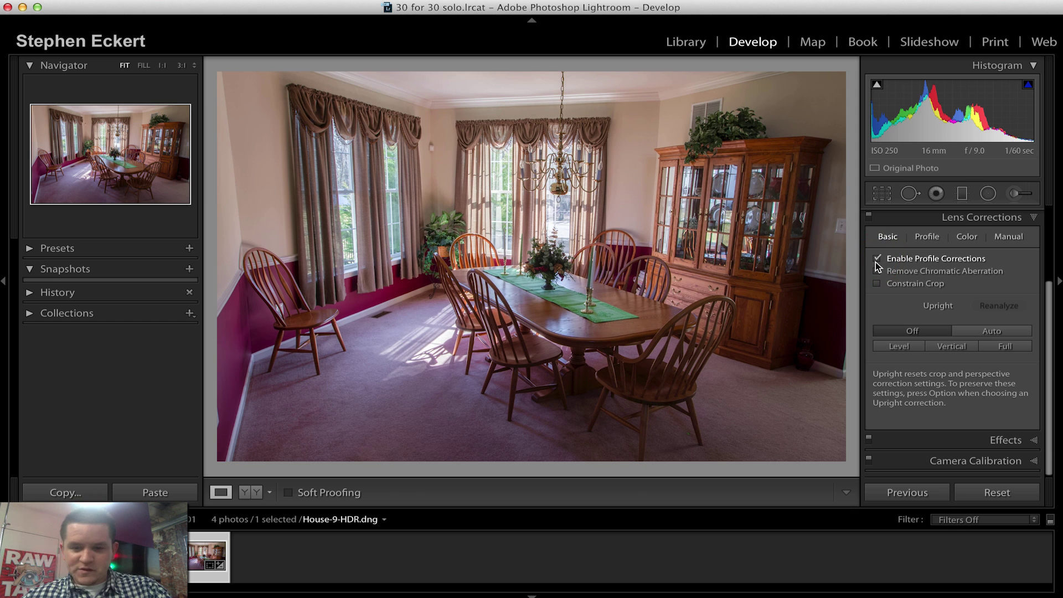
pyautogui.click(908, 346)
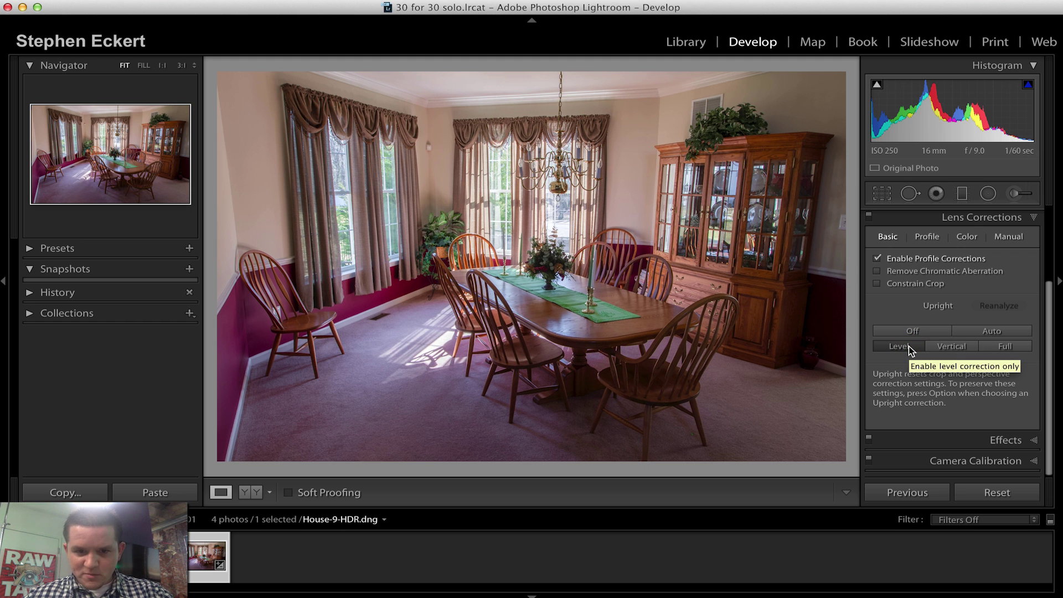
# Set Upright to Auto, comparing it against Off several times
pyautogui.click(974, 330)
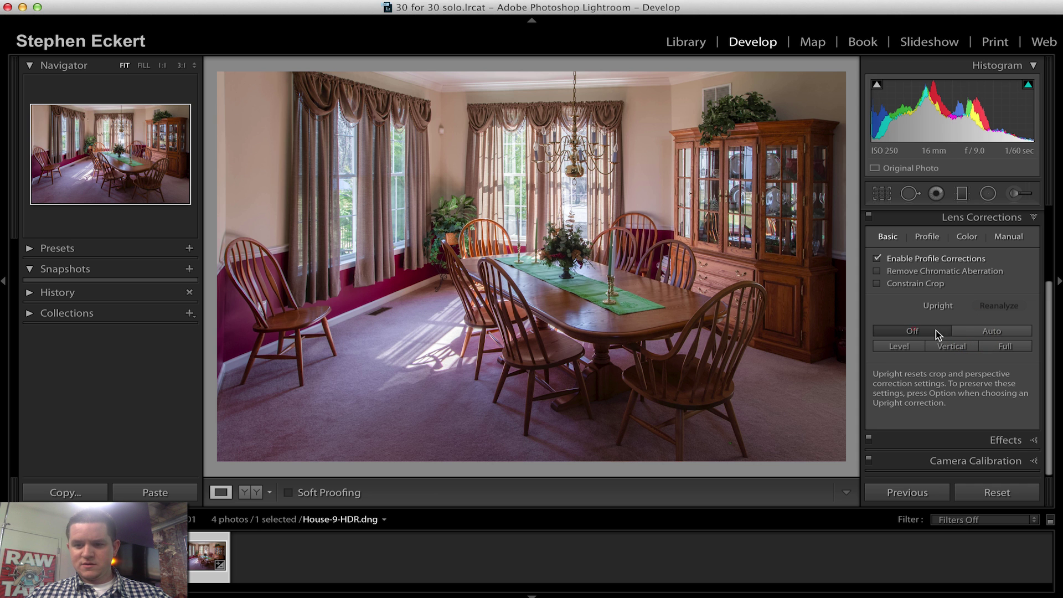
pyautogui.click(935, 330)
pyautogui.click(979, 331)
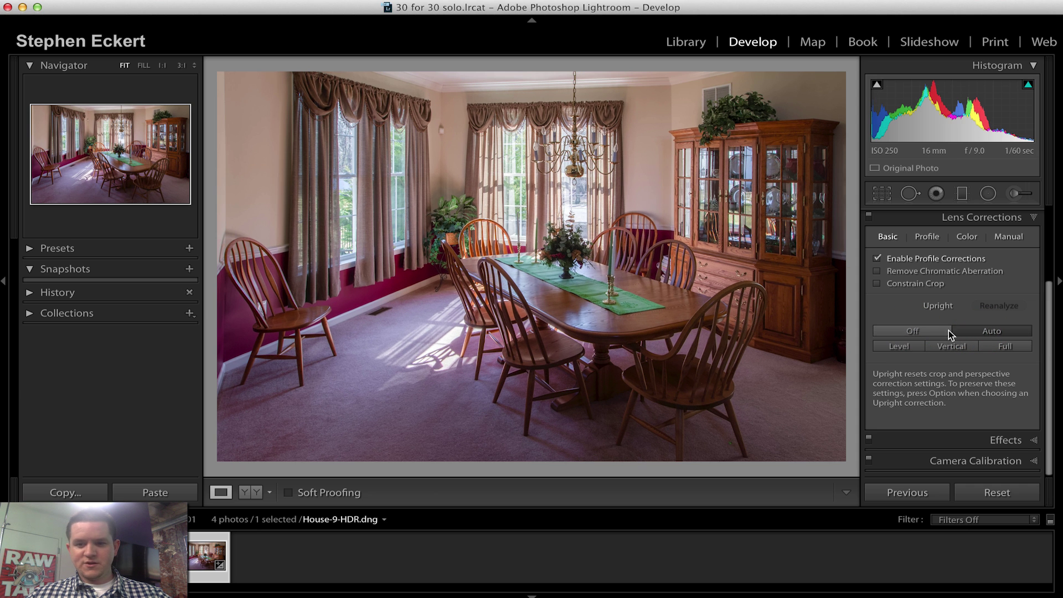
pyautogui.click(948, 330)
pyautogui.click(975, 331)
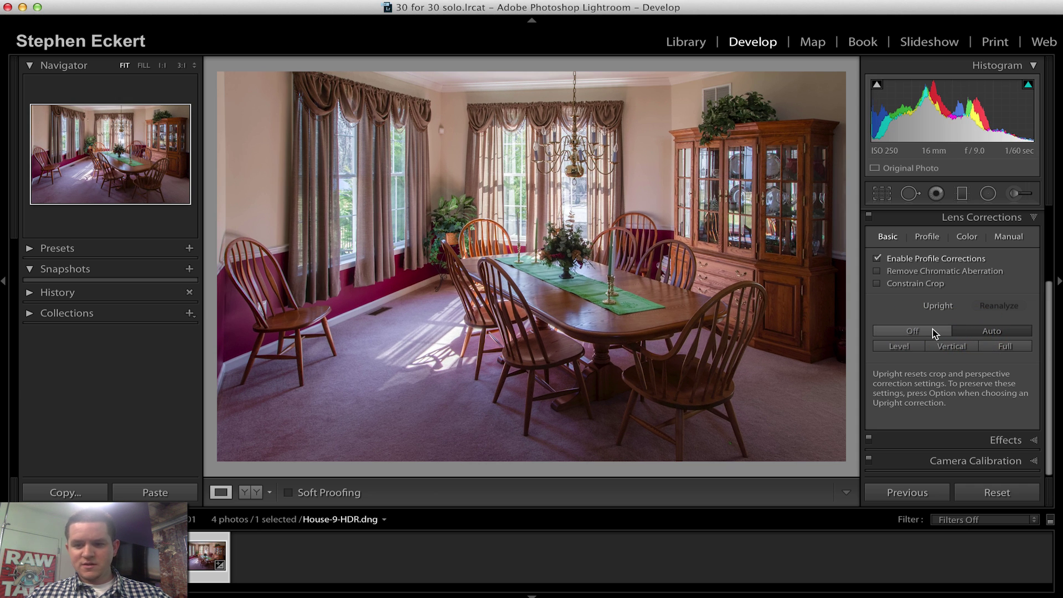
pyautogui.click(932, 328)
pyautogui.click(968, 334)
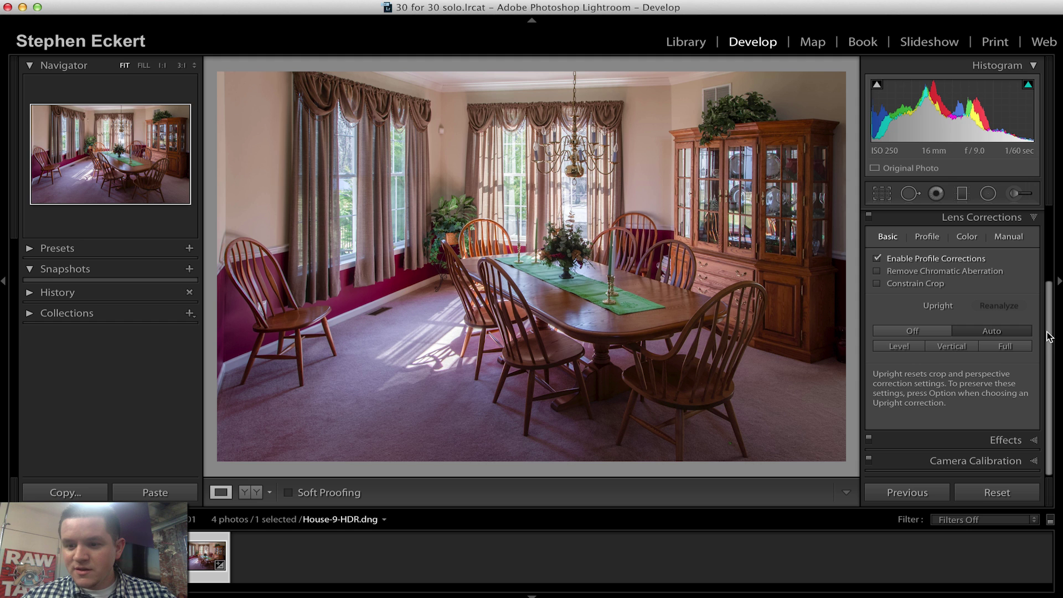
pyautogui.click(1044, 350)
pyautogui.click(1005, 440)
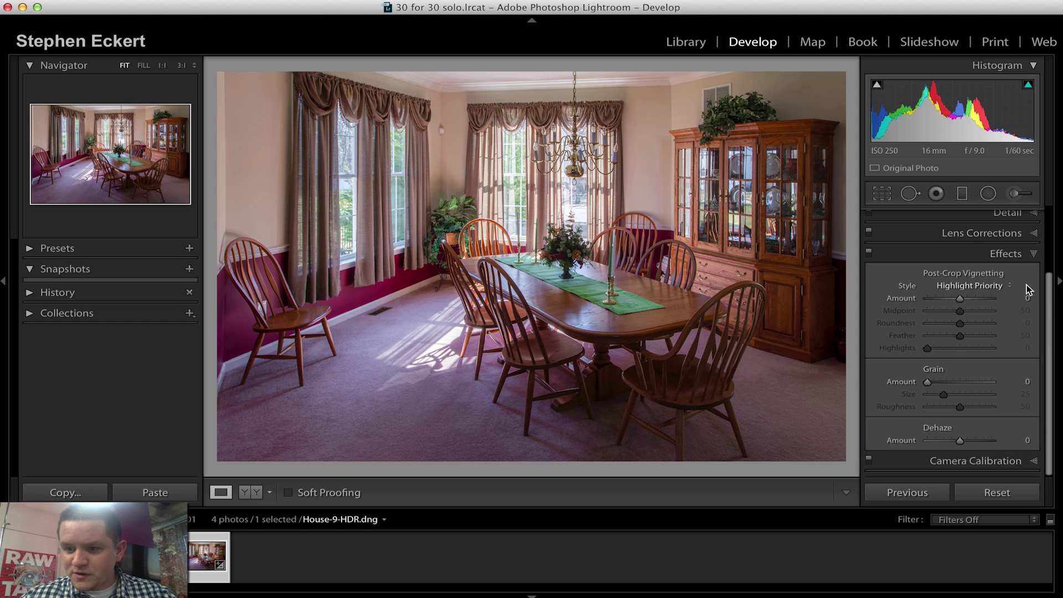
# Add Dehaze of about +10 and compare the Effects and HSL adjustments on and off
pyautogui.moveTo(955, 441); pyautogui.dragTo(958, 442)
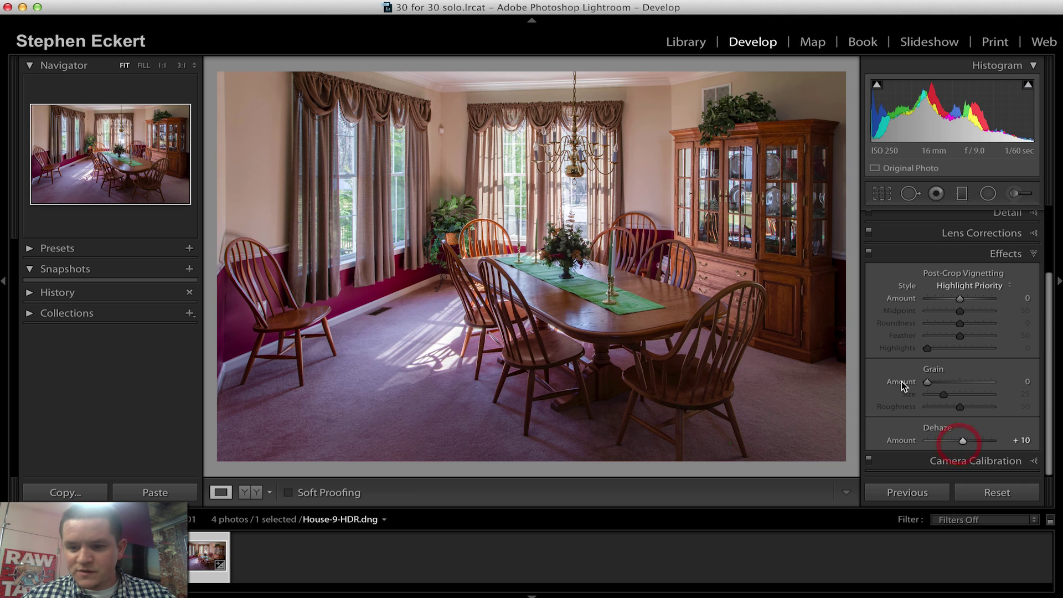
pyautogui.click(869, 255)
pyautogui.click(870, 255)
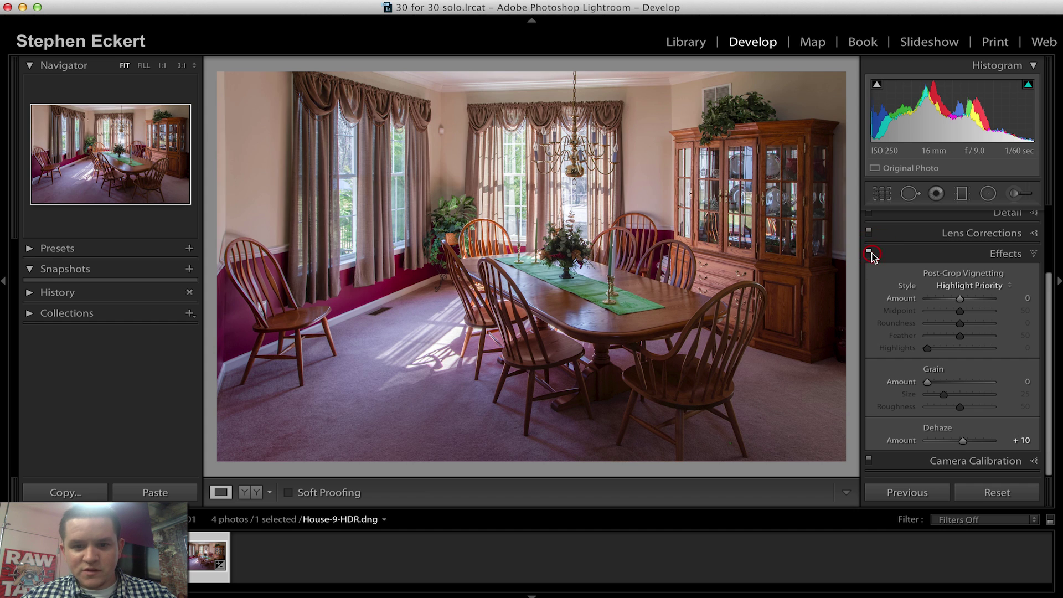
pyautogui.moveTo(1052, 304); pyautogui.dragTo(1053, 249)
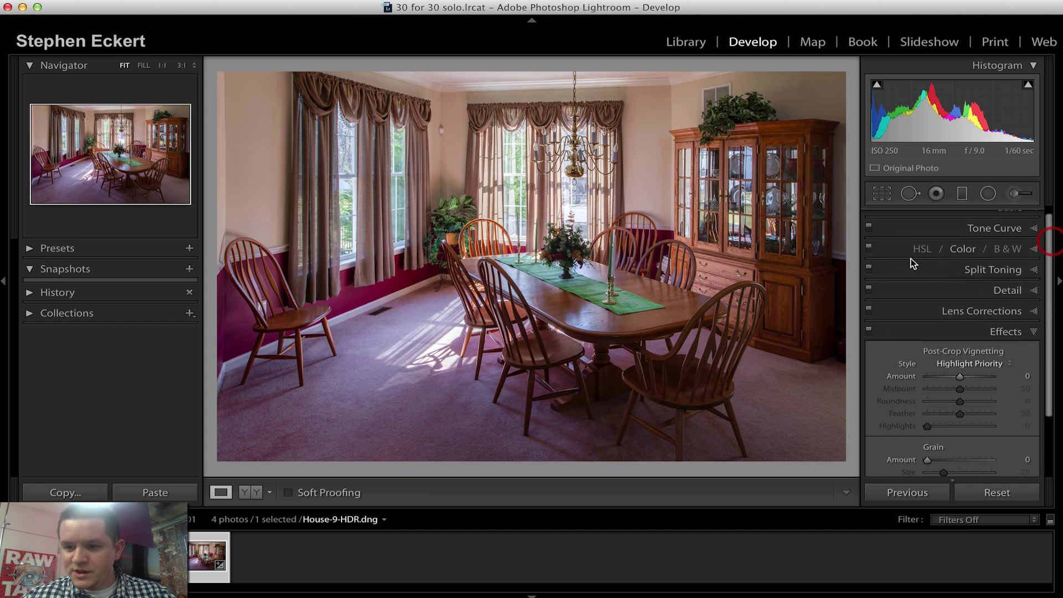
pyautogui.click(869, 251)
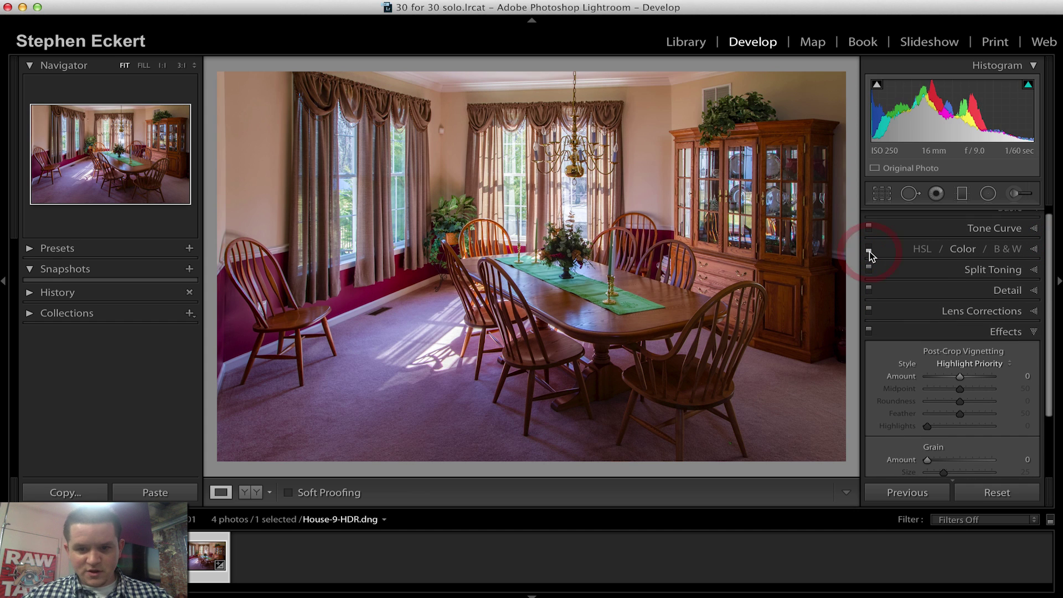
pyautogui.click(869, 251)
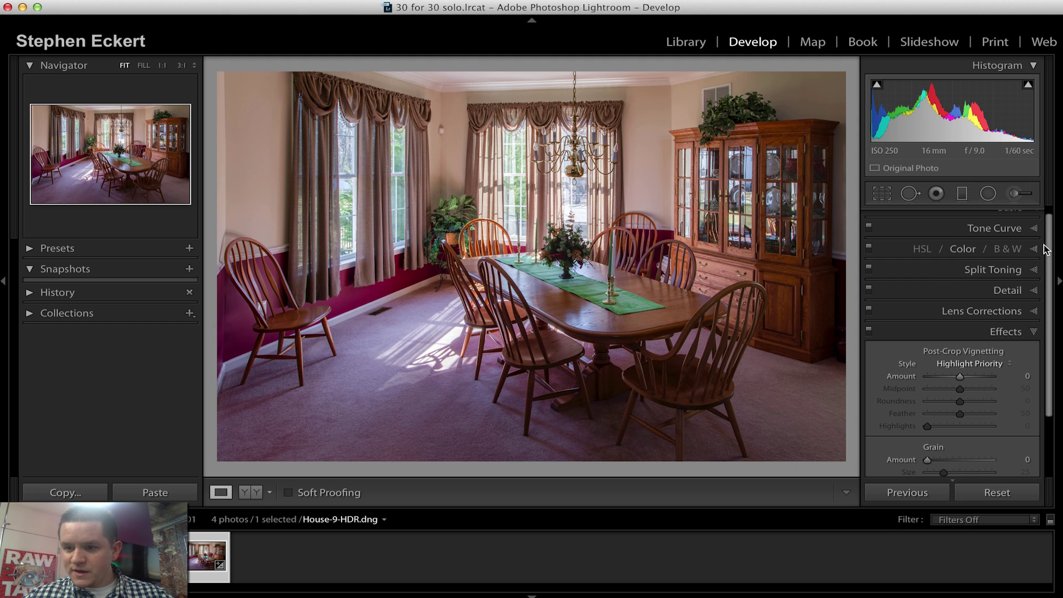
# In the Basic panel, set Saturation +3, Vibrance +30 and Contrast +6
pyautogui.scroll(1, 1048, 250)
pyautogui.click(1009, 215)
pyautogui.hotkey('shift', 'Tab')
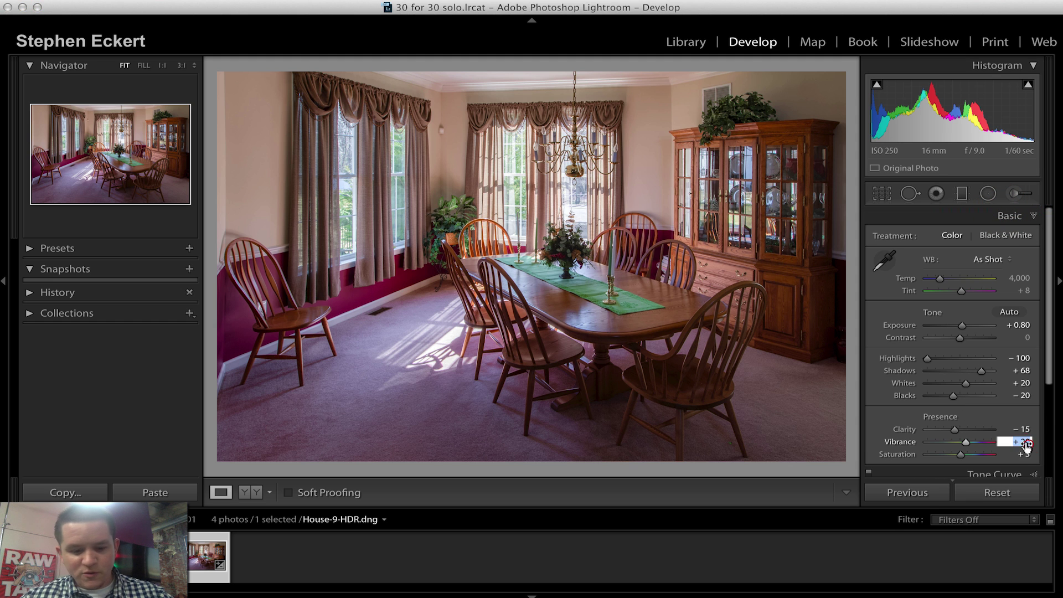
pyautogui.write('30')
pyautogui.press('Return')
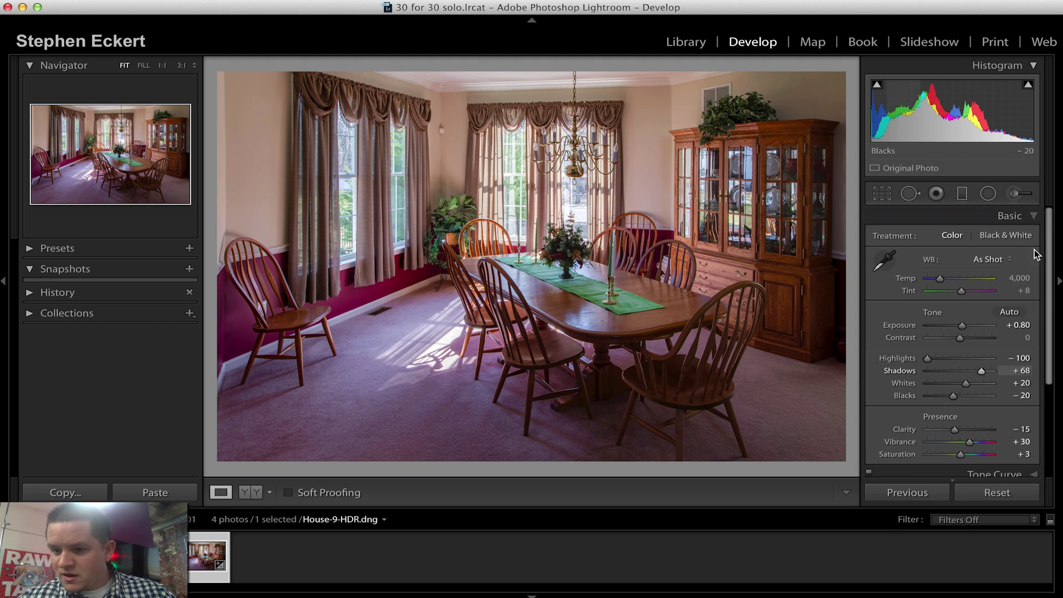
pyautogui.moveTo(961, 336); pyautogui.dragTo(962, 337)
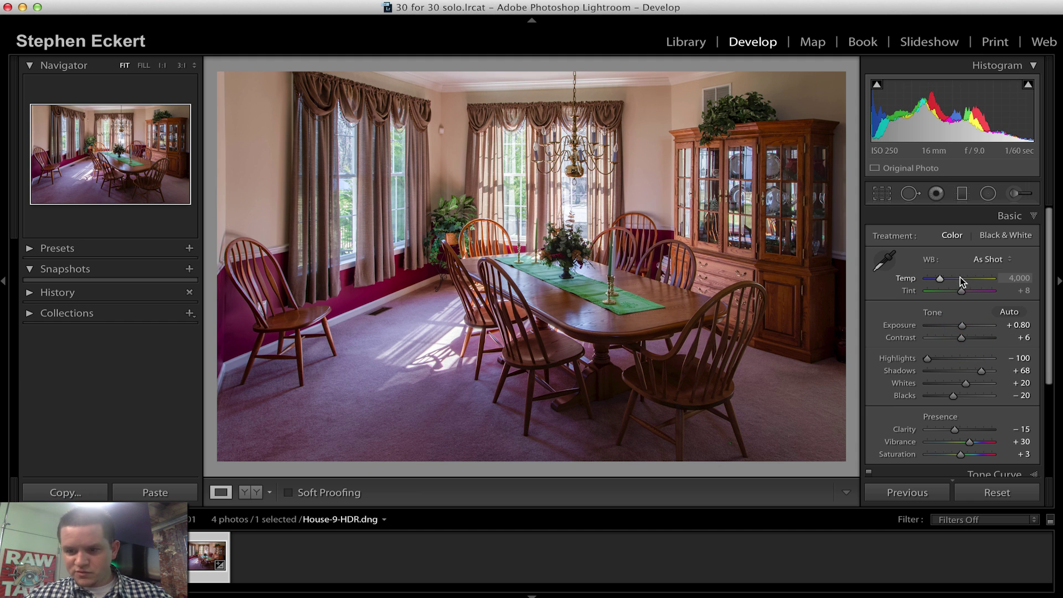
# Switch to Lights Out to dim everything around the photo
pyautogui.press('l')
pyautogui.press('l')
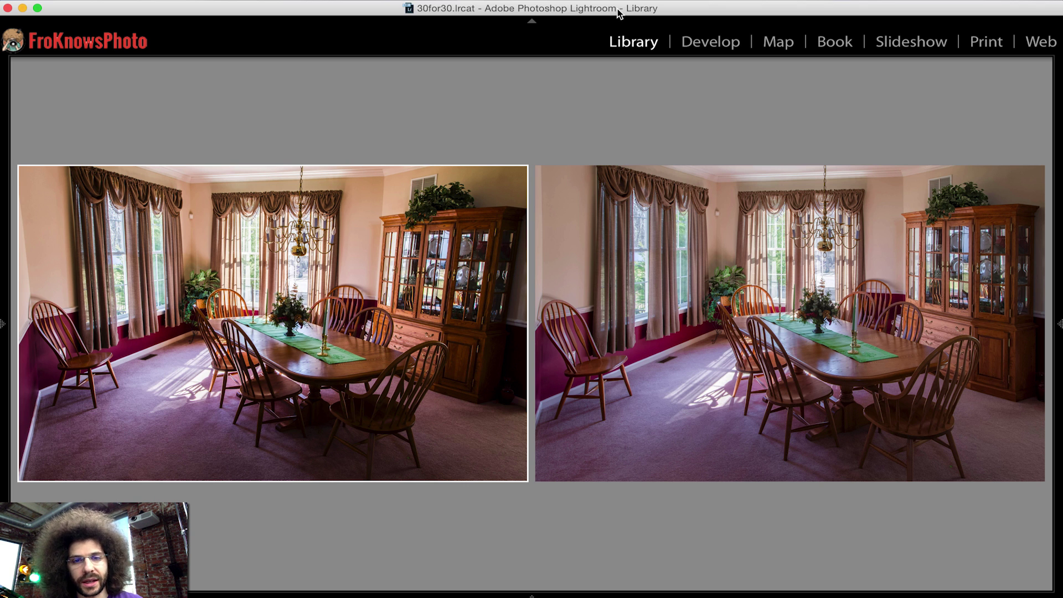
# Open the second editor's JPEG in Loupe, then return through Grid to Survey view
pyautogui.doubleClick(772, 272)
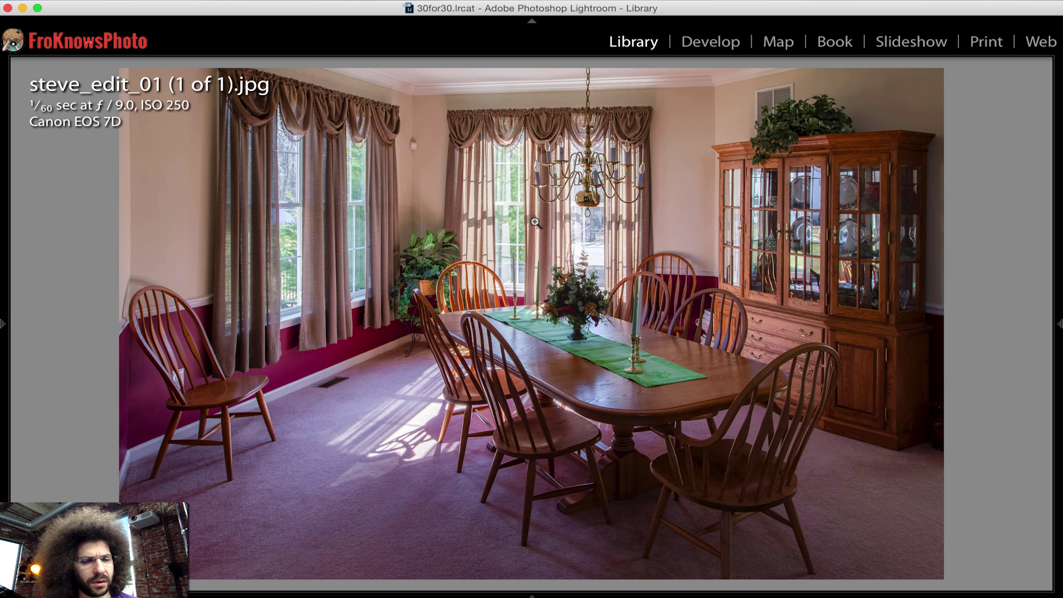
pyautogui.press('g')
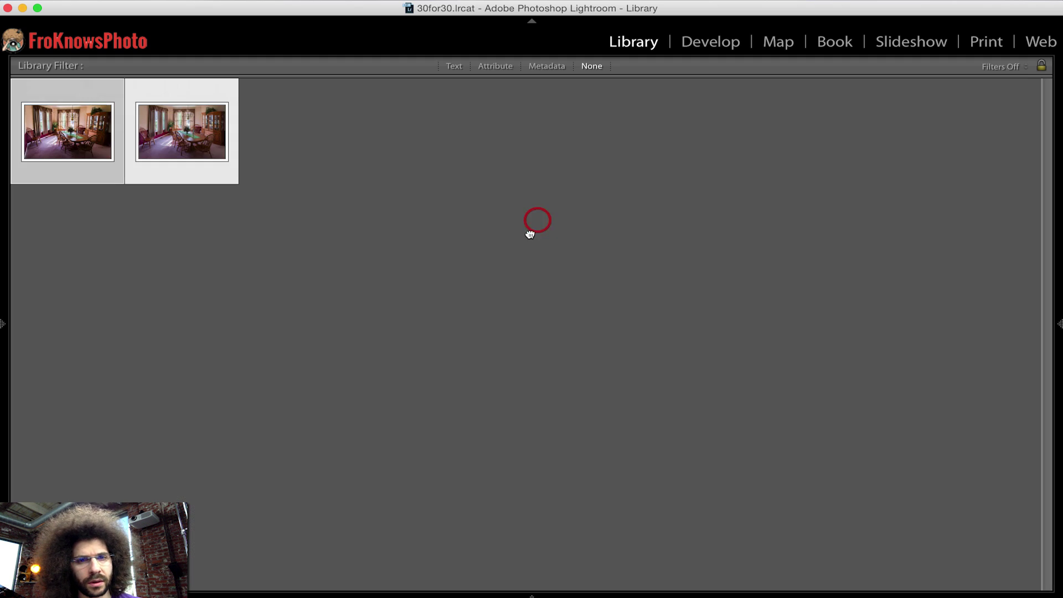
pyautogui.press('n')
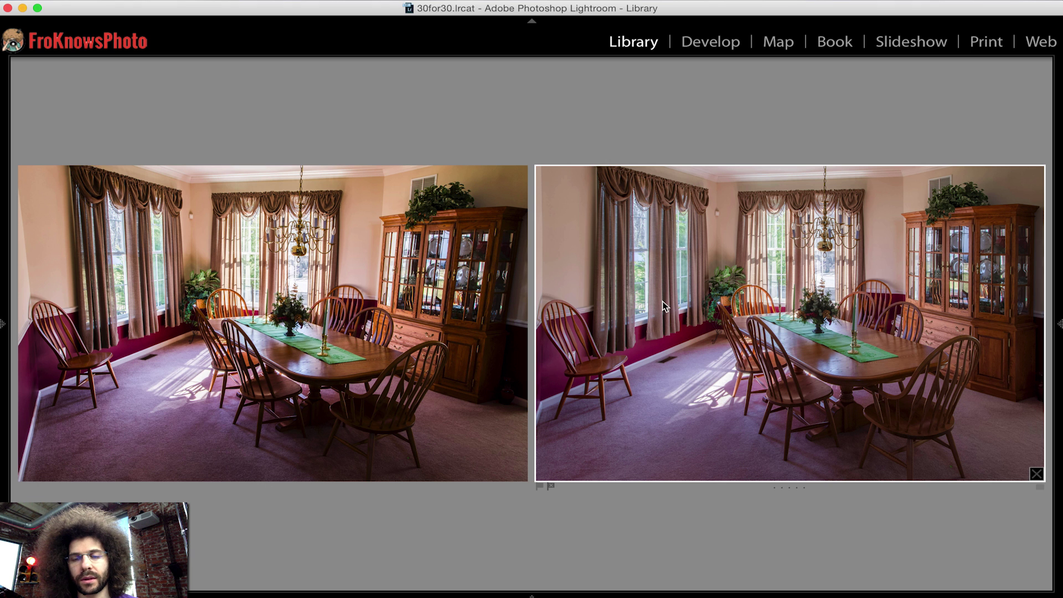
# Enlarge the second editor's version, then return to Survey to compare both edits
pyautogui.doubleClick(830, 325)
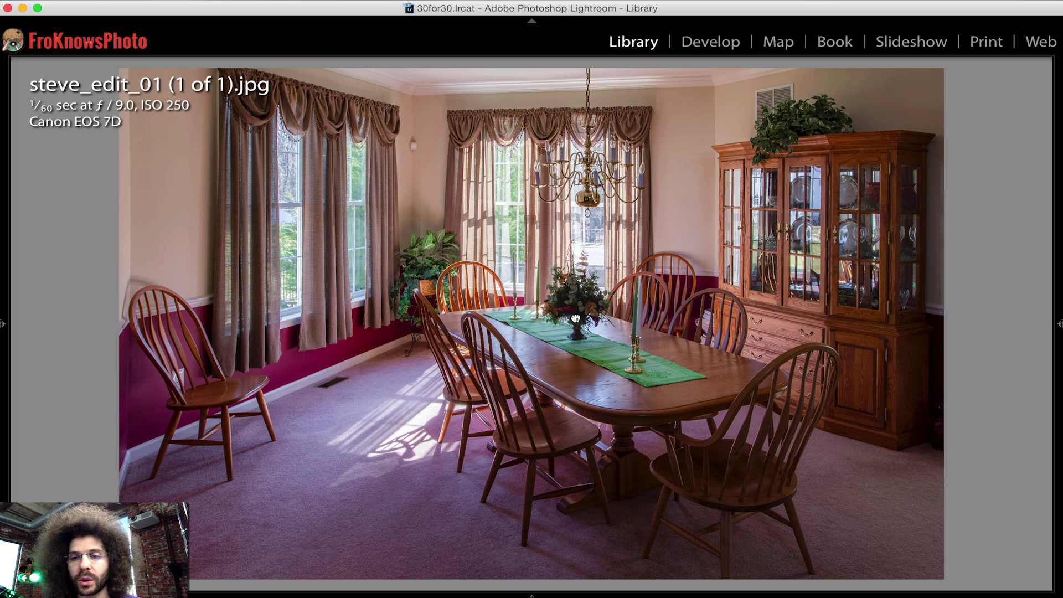
pyautogui.press('n')
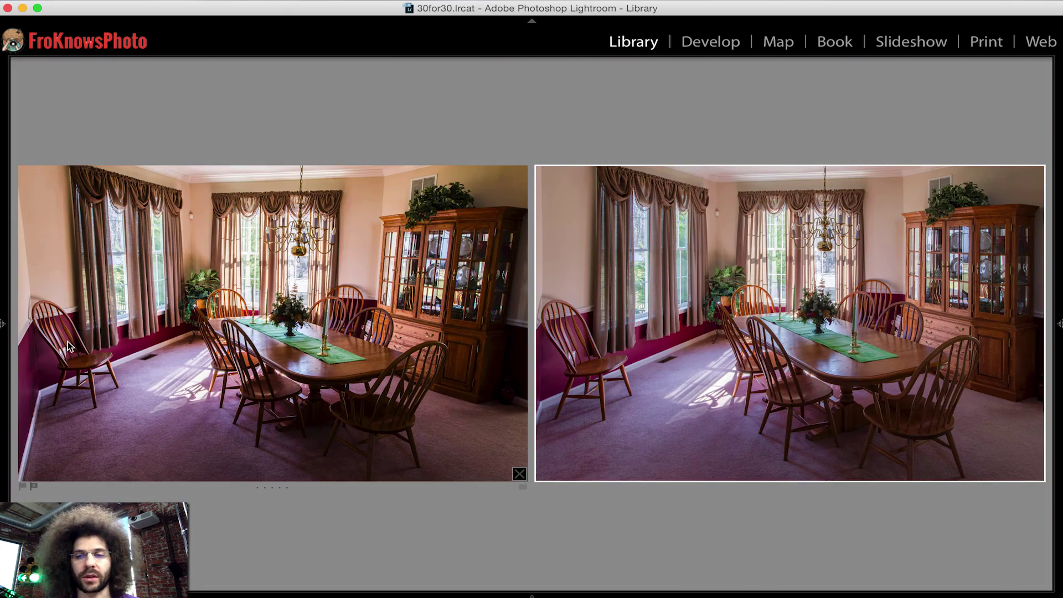